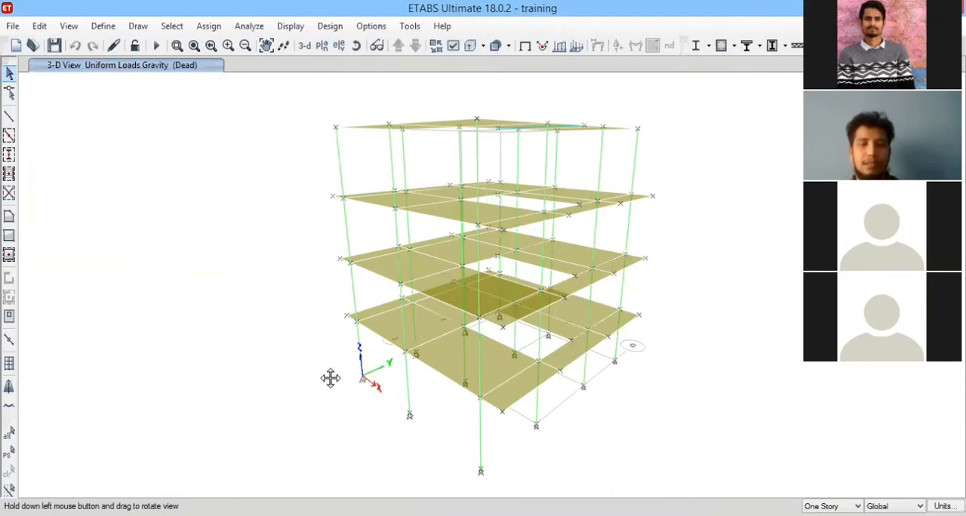
Examine the 3-D building model from several directions, focusing on the staircase opening in the lower floor slabs.
left_click_drag(330, 378, 337, 150)
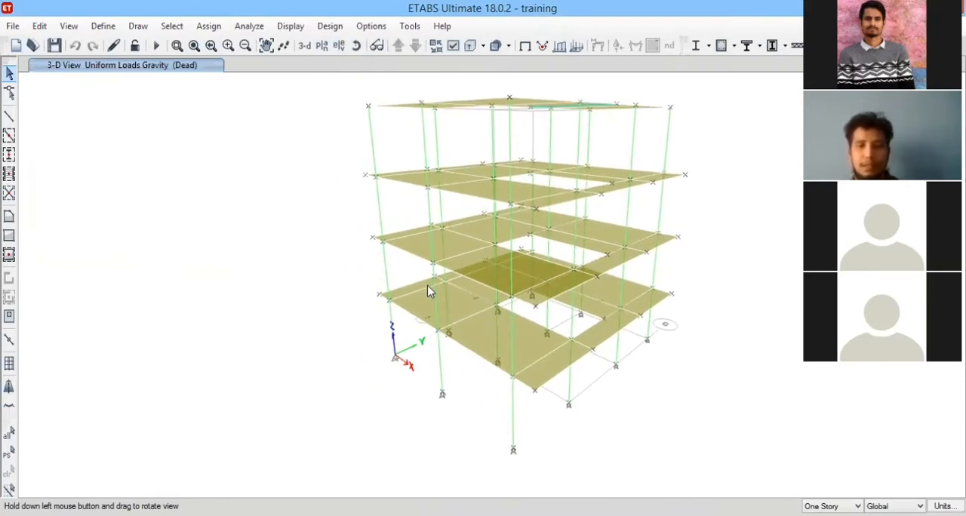
left_click_drag(428, 286, 401, 259)
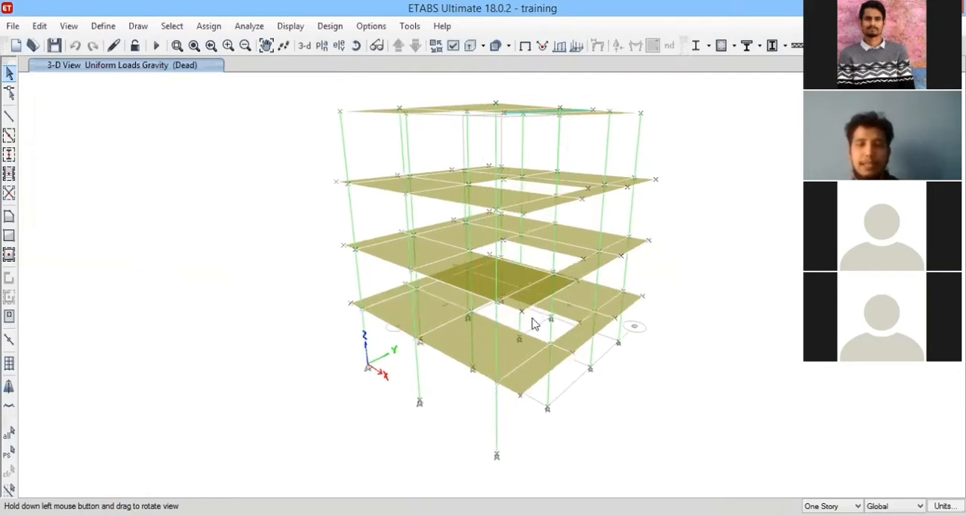
left_click_drag(533, 323, 621, 384)
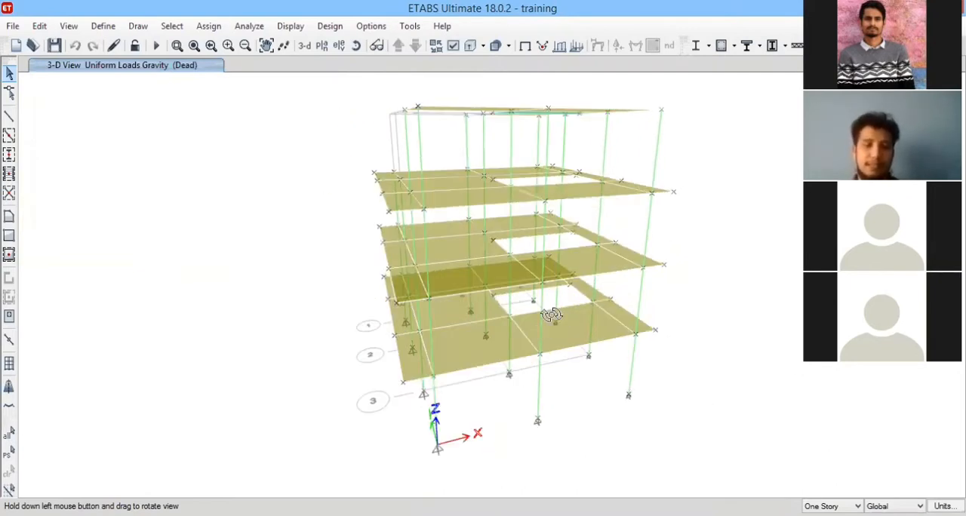
left_click_drag(552, 315, 385, 448)
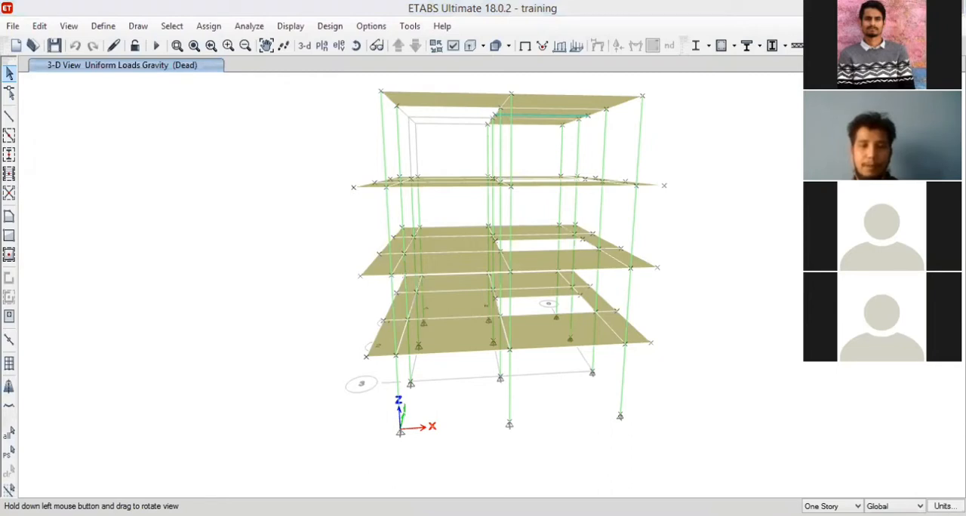
middle_click_drag(608, 225, 518, 335)
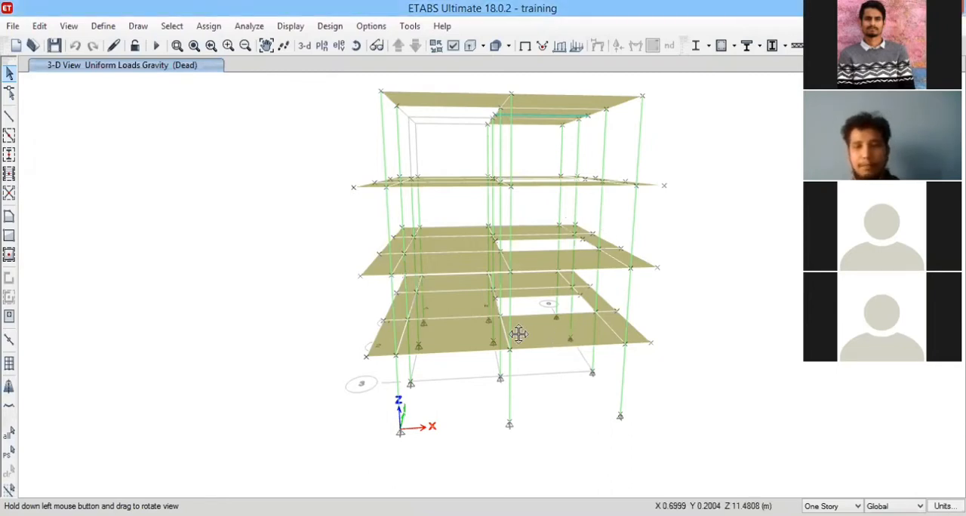
middle_click_drag(444, 220, 415, 151)
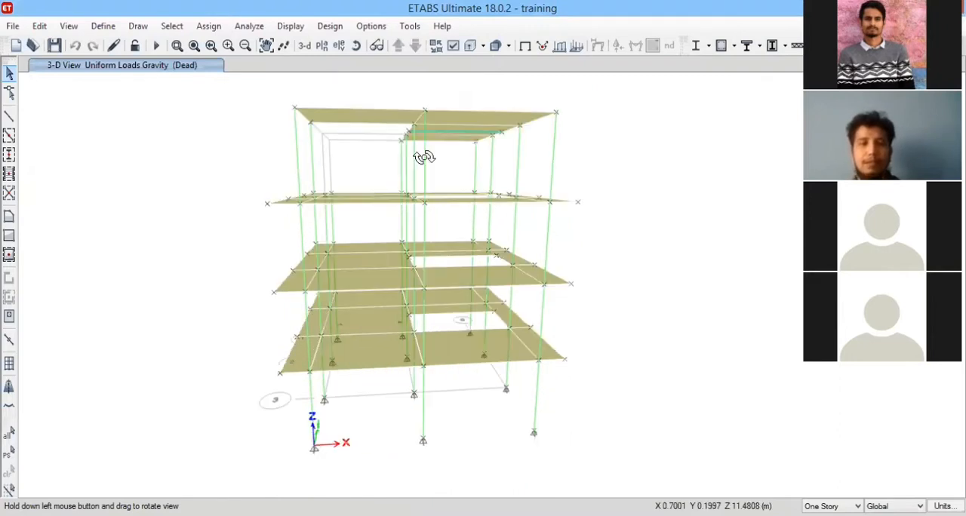
left_click(358, 47)
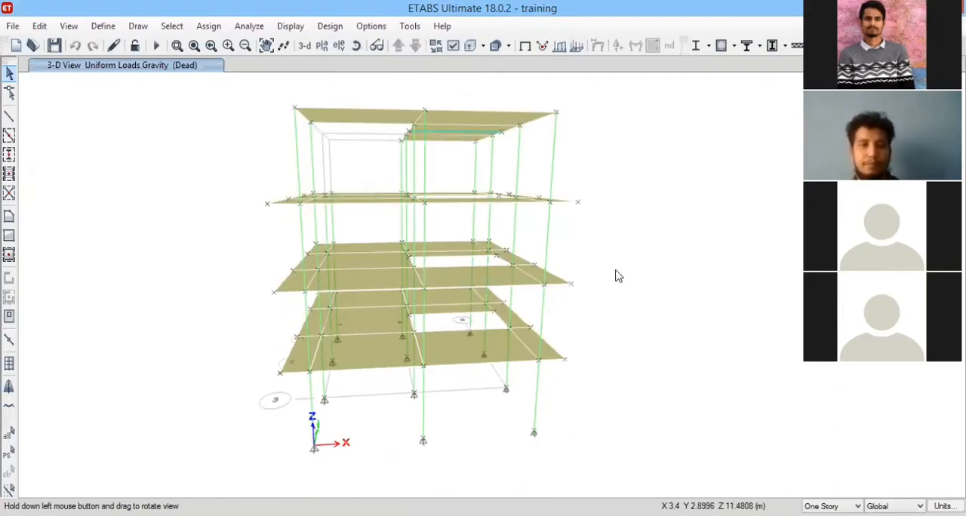
left_click_drag(481, 310, 361, 223)
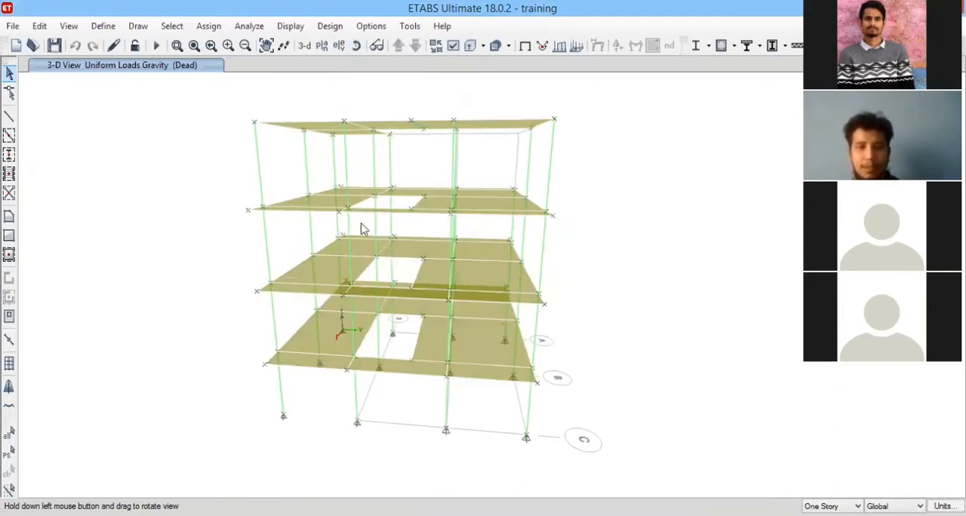
left_click(195, 47)
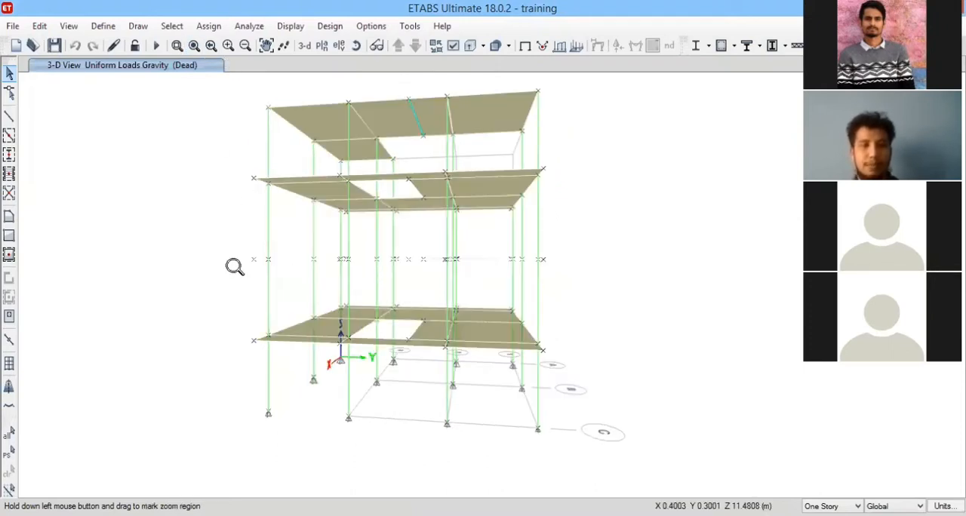
left_click_drag(222, 265, 587, 435)
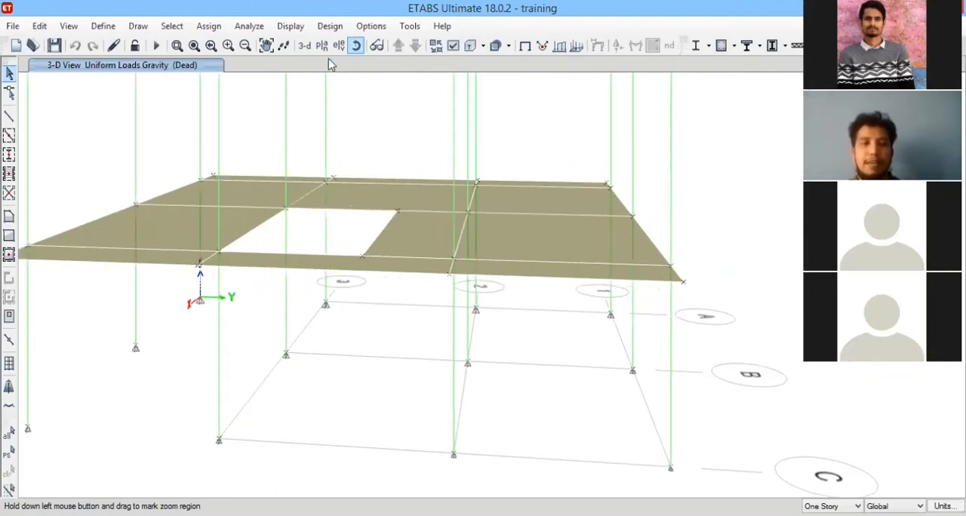
left_click(358, 49)
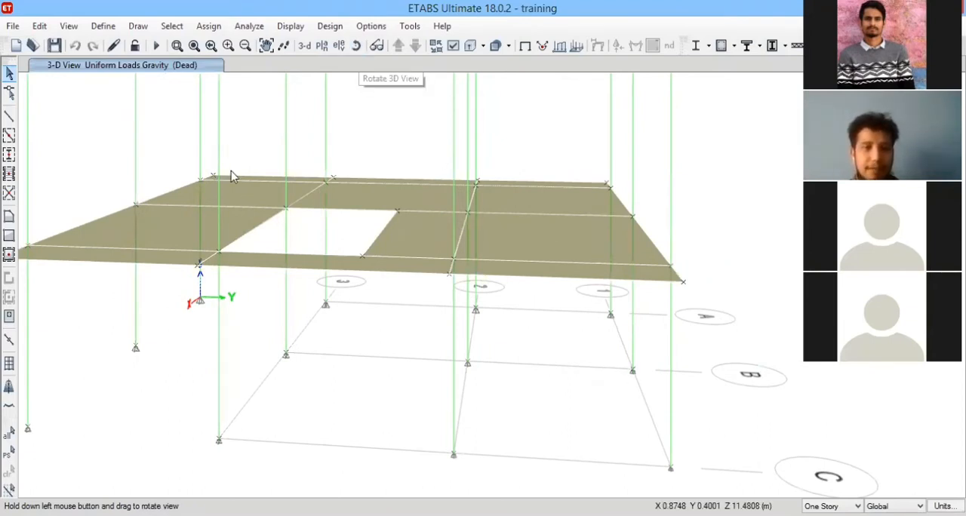
left_click_drag(220, 211, 199, 277)
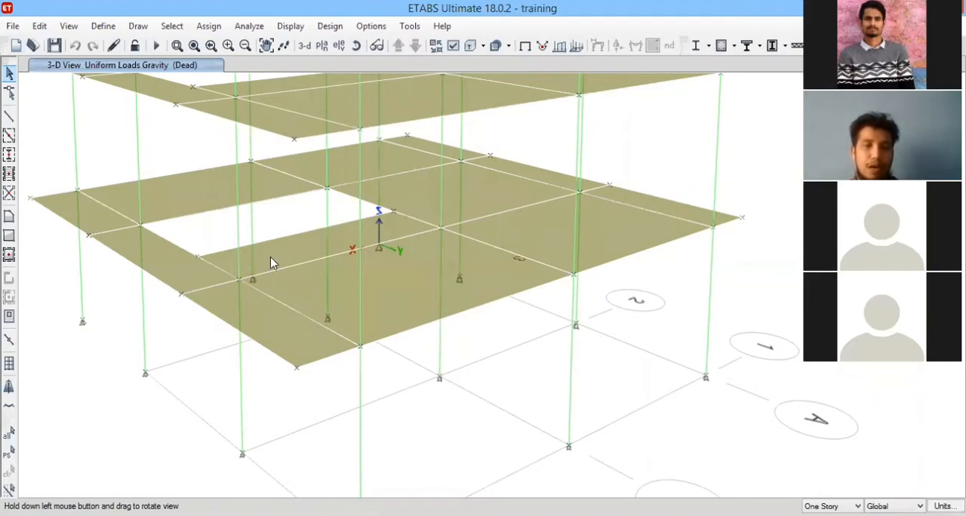
Display the Story1 plan view.
left_click(320, 46)
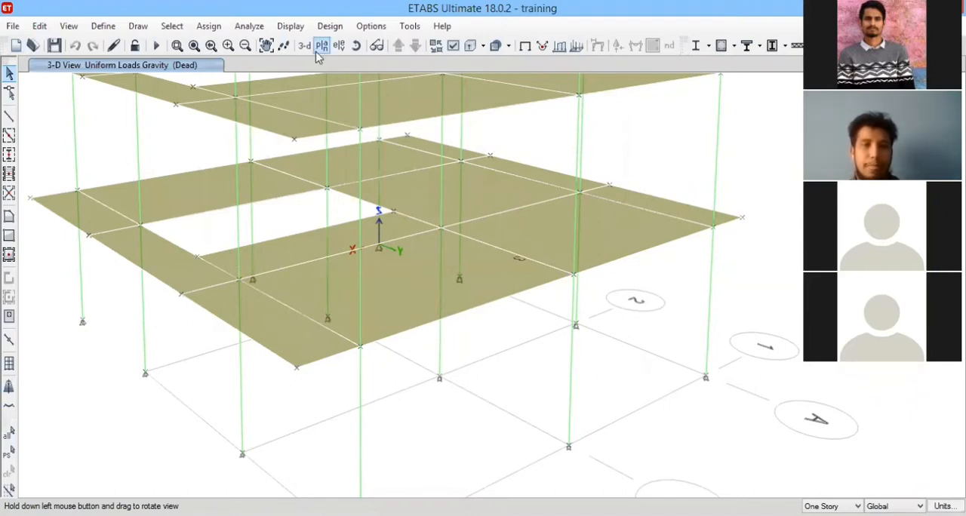
left_click(406, 246)
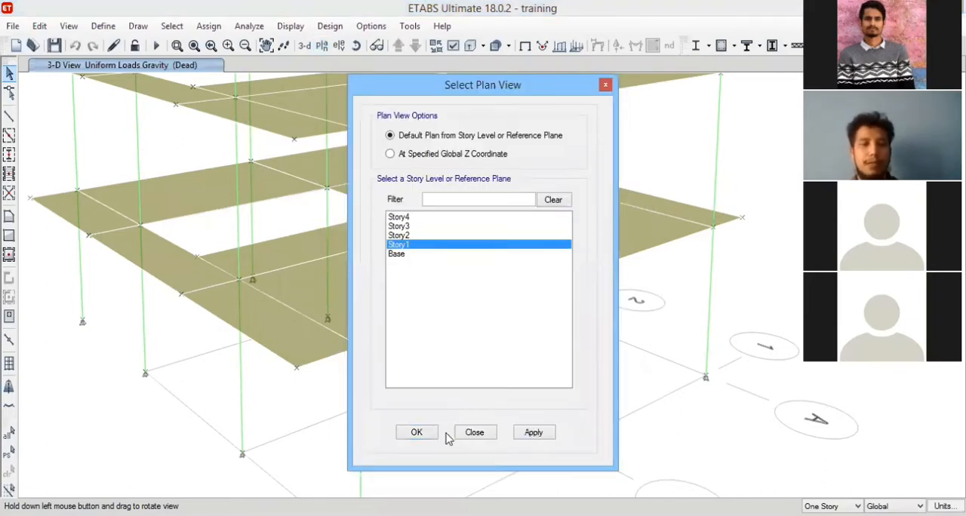
left_click(416, 433)
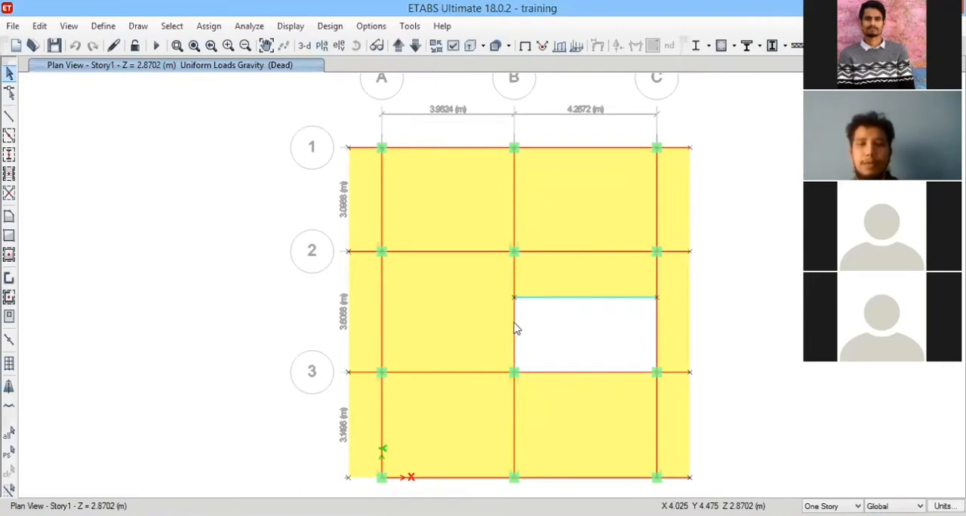
Select the two Story1 beams flanking the staircase opening on grids B and C, and show a 3-D view beside the plan.
left_click(658, 331)
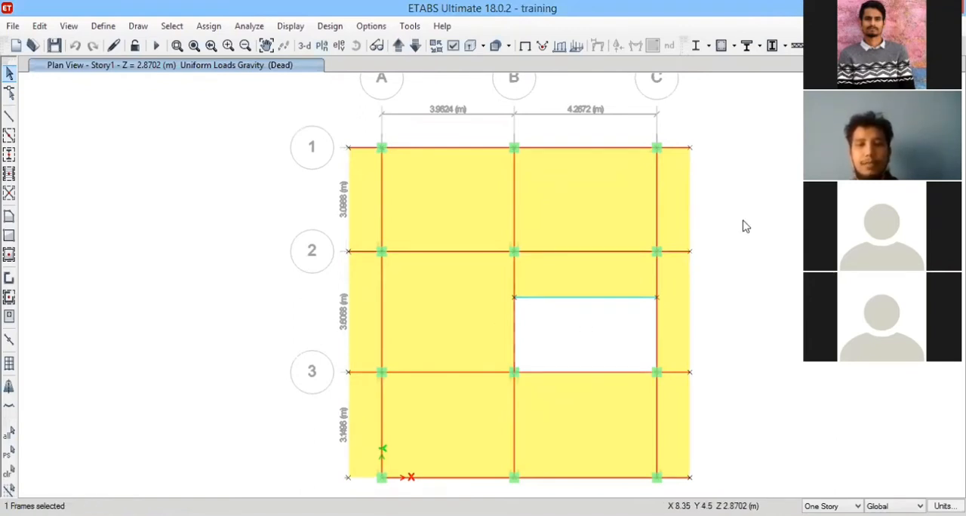
left_click(658, 283)
left_click(940, 65)
left_click(783, 96)
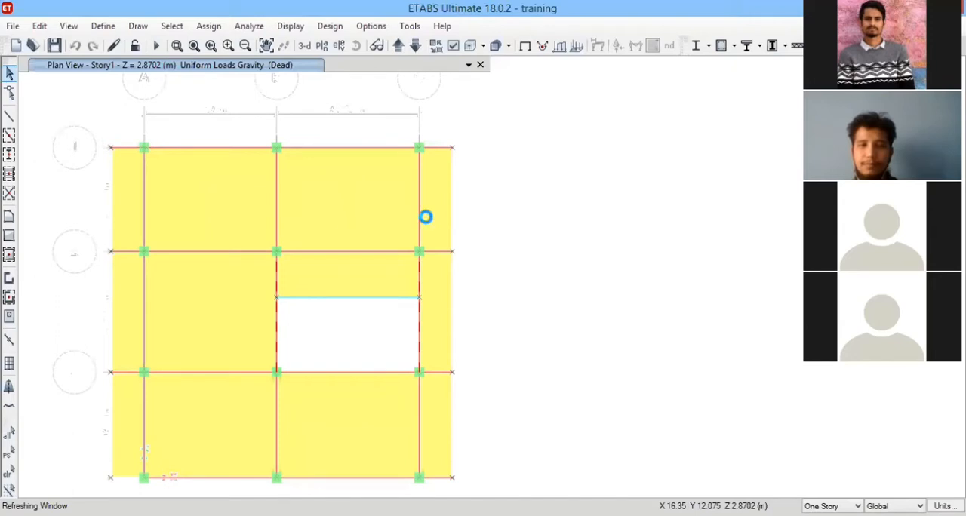
Check the staircase layout on the second floor plan in Adobe Acrobat Reader, and return to the Story1 plan in ETABS.
key("alt+Tab")
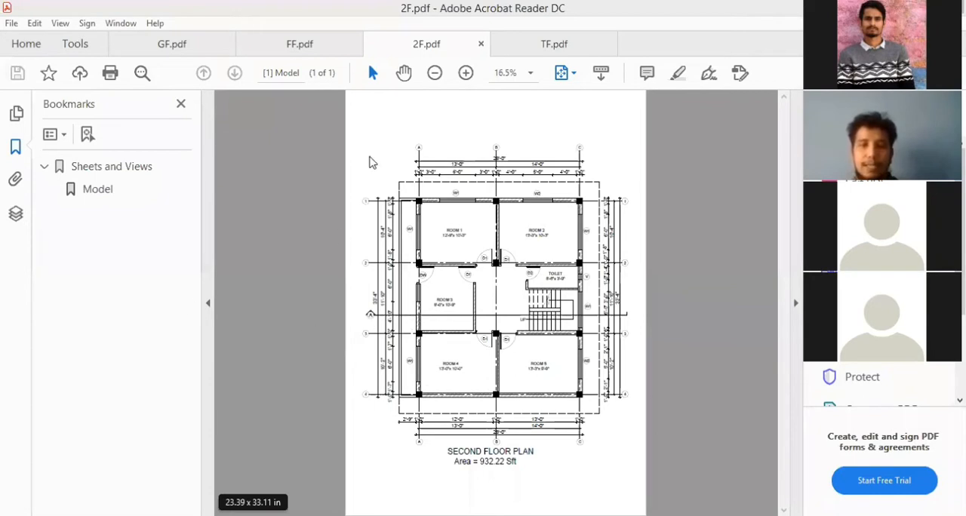
key("alt+Tab")
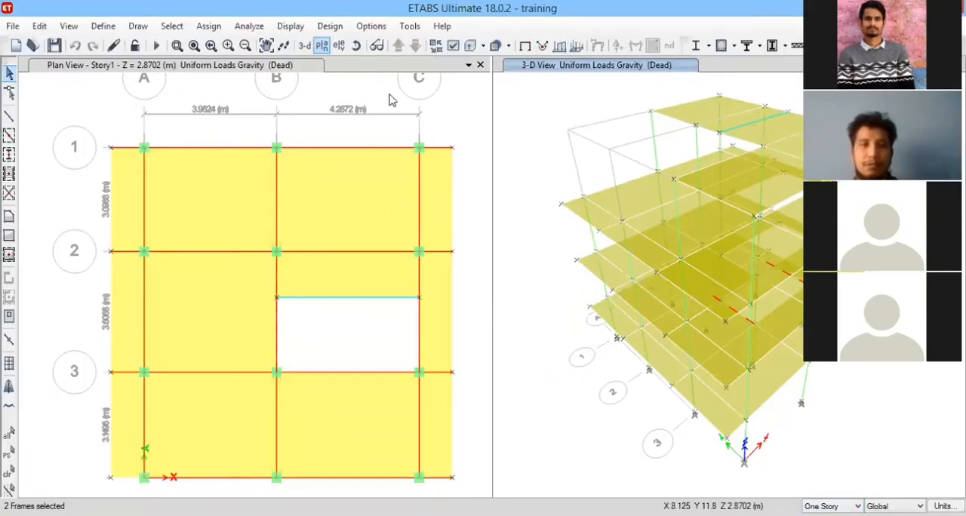
left_click(389, 98)
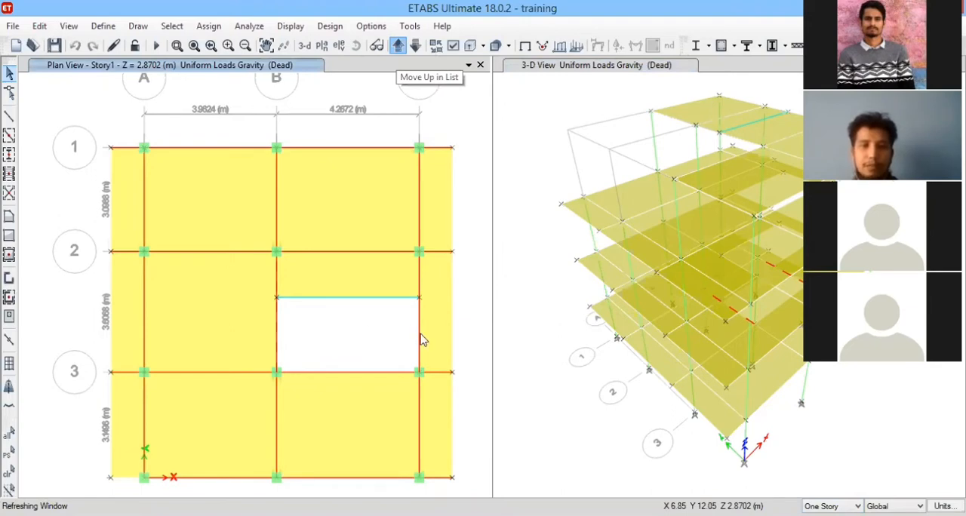
Add the two Story2 beams flanking the staircase opening to the selection, and bring up the Story3 plan.
left_click(399, 49)
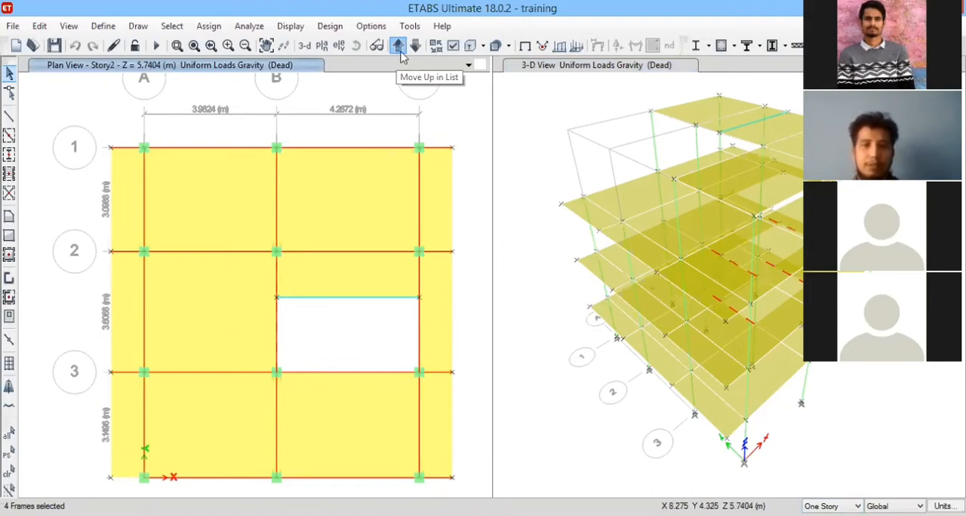
left_click(403, 55)
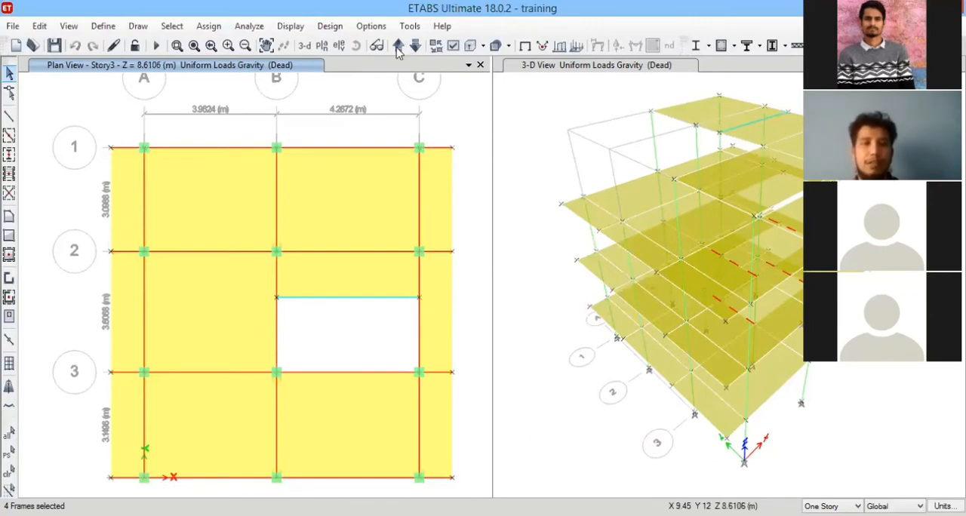
left_click(504, 161)
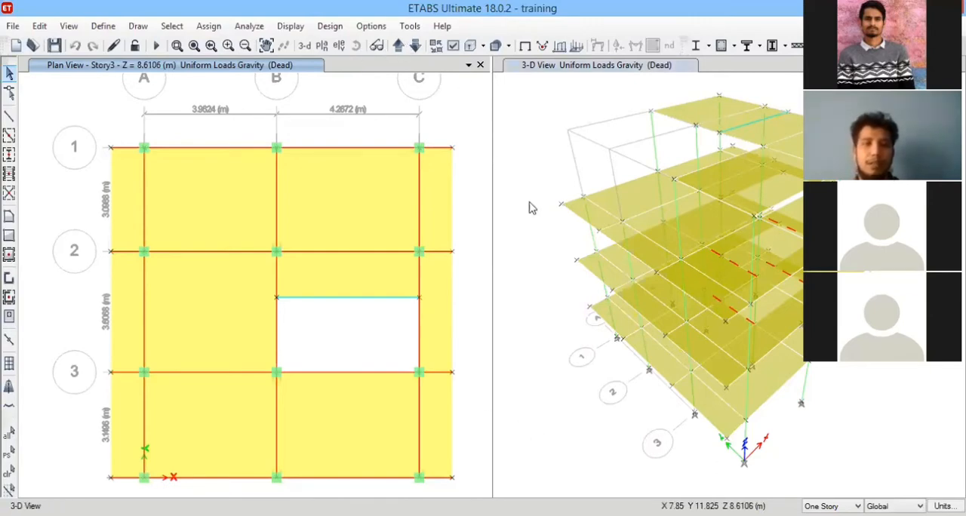
left_click_drag(567, 276, 721, 197)
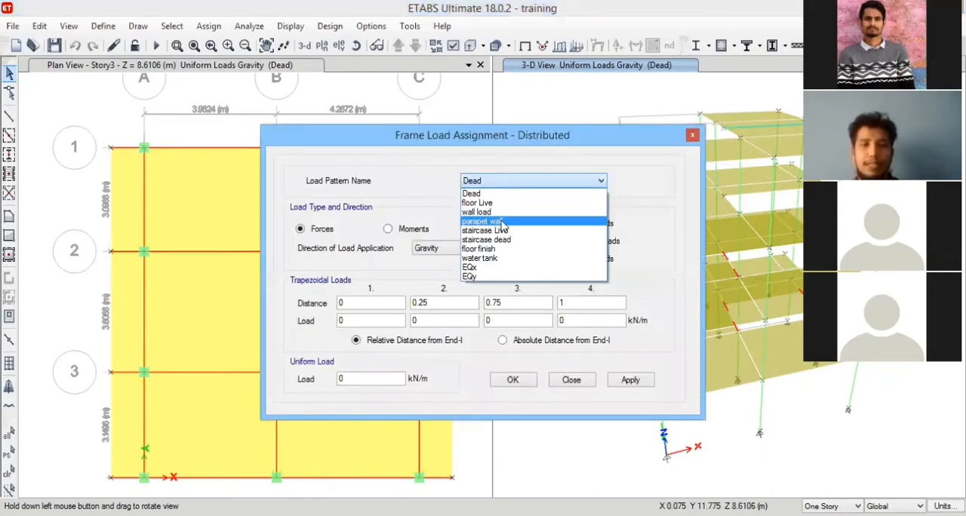
Specify a uniform distributed frame load of 12.2692 kN/m in the gravity direction for the staircase dead load pattern.
left_click(496, 240)
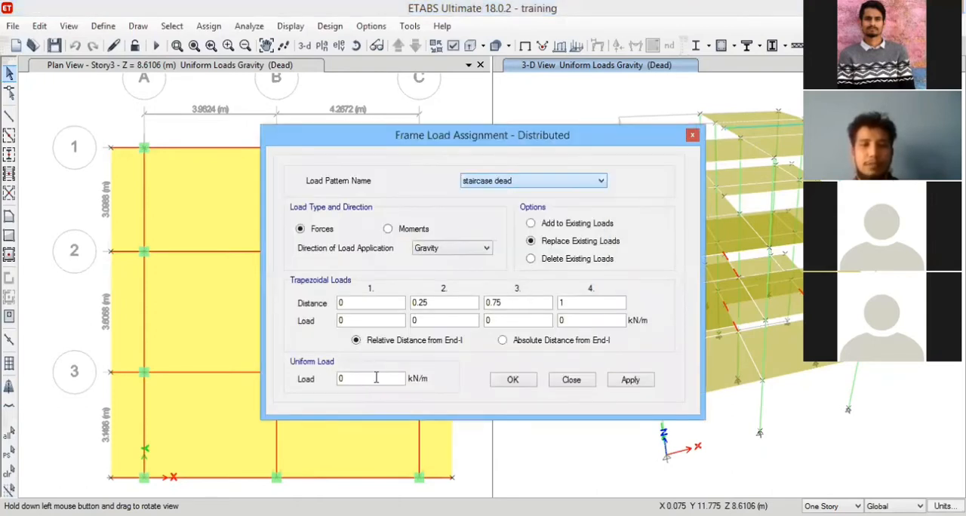
left_click(370, 379)
left_click_drag(274, 368, 271, 368)
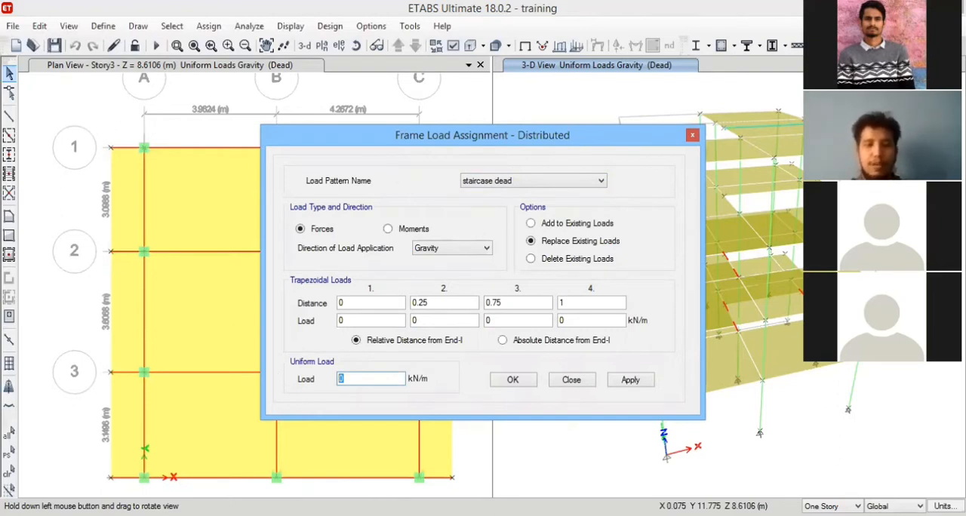
type("12.26")
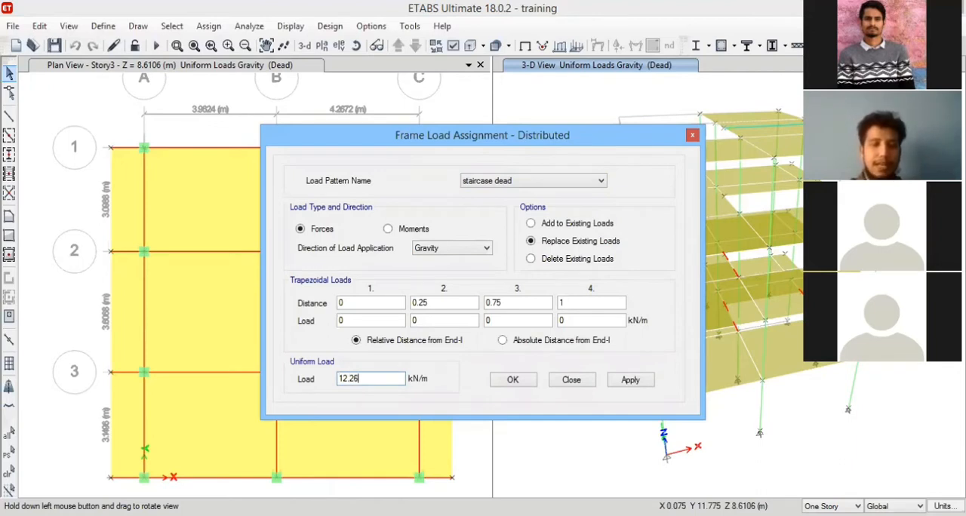
type("92")
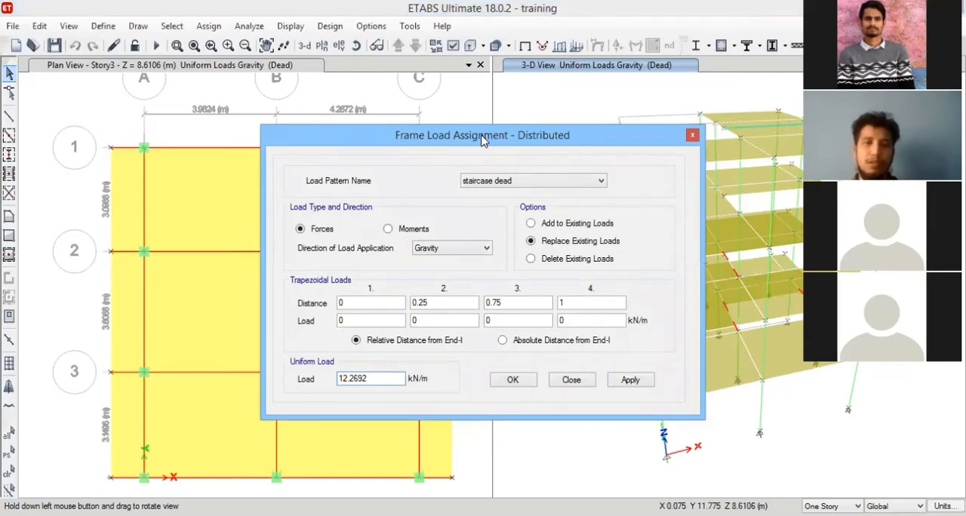
Examine the selected staircase beams from several sides in the 3-D view, with the load assignment dialog kept clear of the model.
left_click_drag(566, 287, 732, 230)
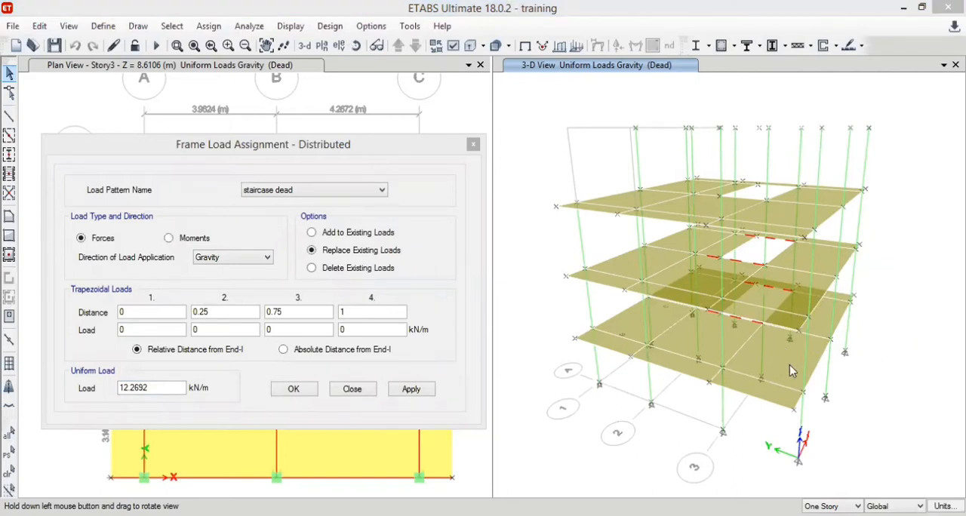
left_click_drag(790, 370, 781, 325)
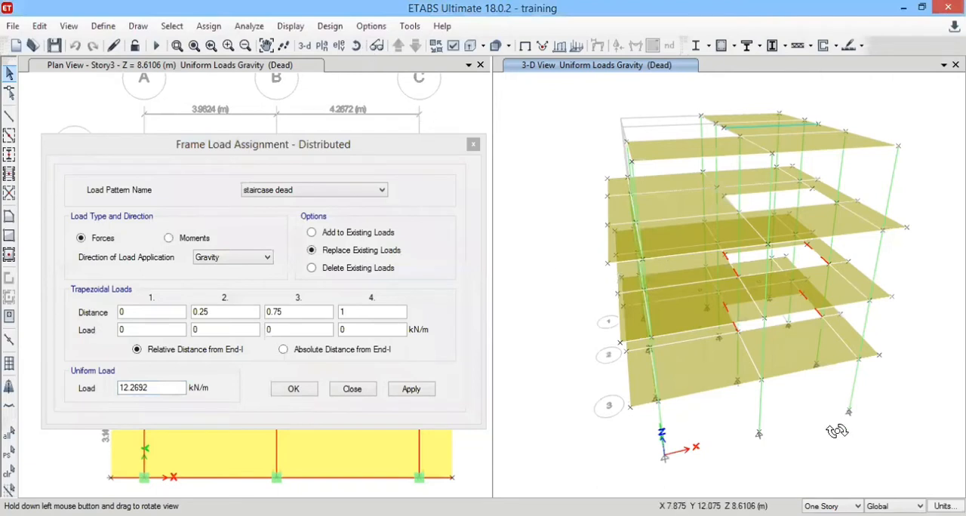
left_click_drag(838, 431, 823, 408)
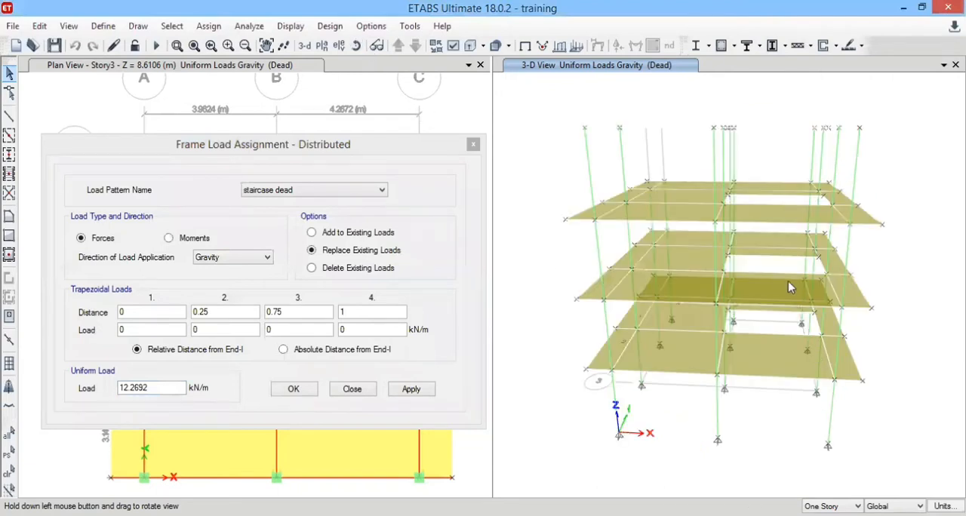
left_click_drag(789, 287, 745, 332)
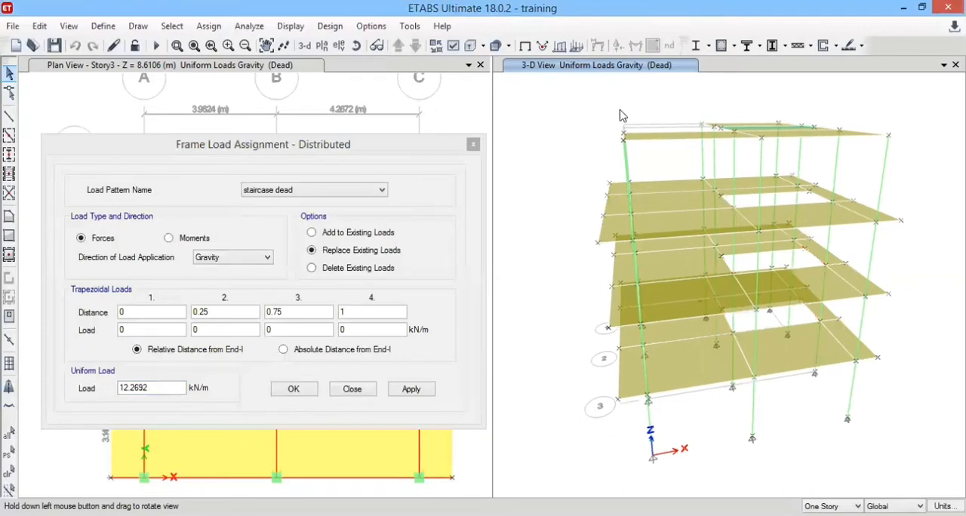
middle_click_drag(624, 116, 573, 143)
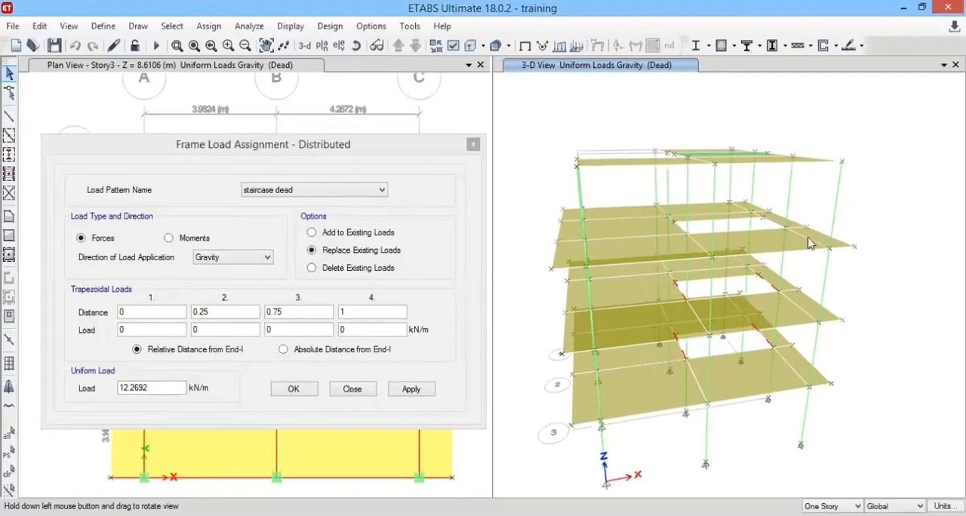
left_click_drag(679, 233, 667, 228)
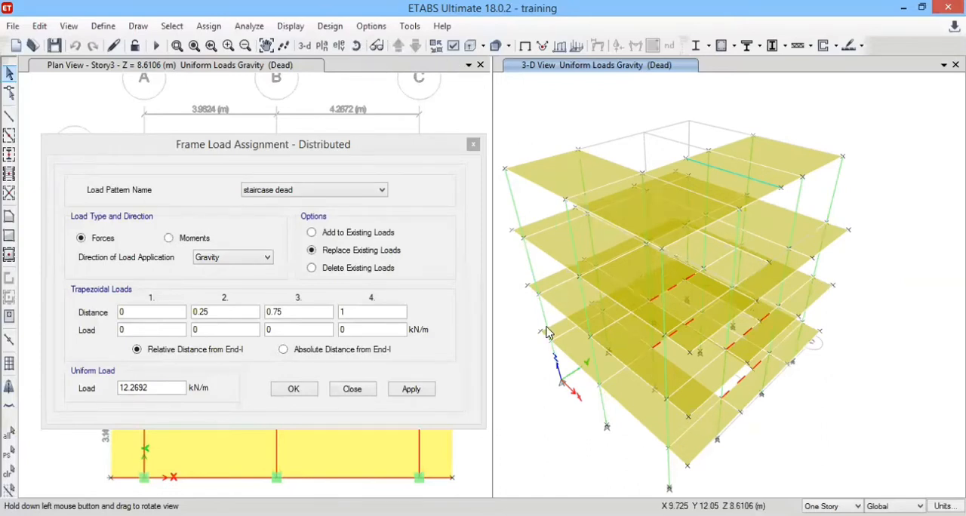
left_click_drag(669, 329, 344, 383)
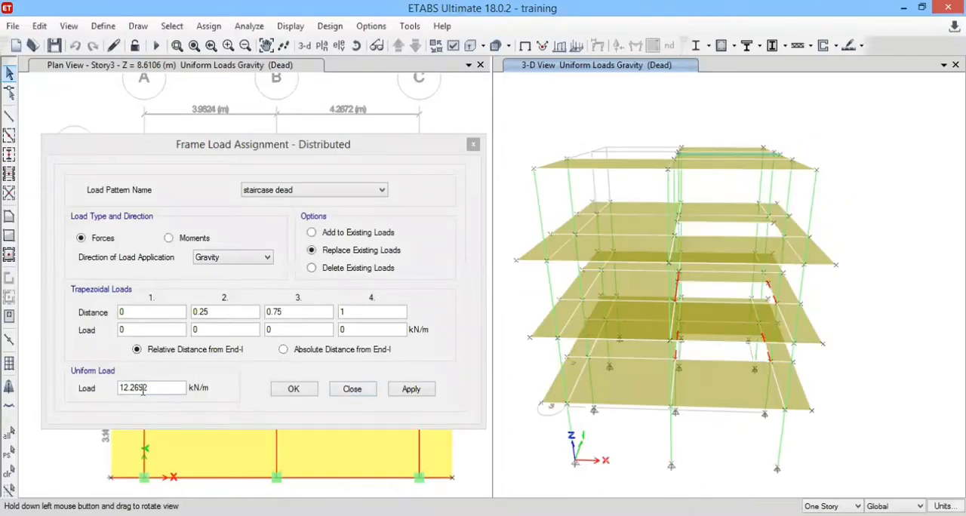
Apply the entered load to the four staircase beams, reselect them, and delete their existing distributed loads in the Dead pattern.
left_click(407, 389)
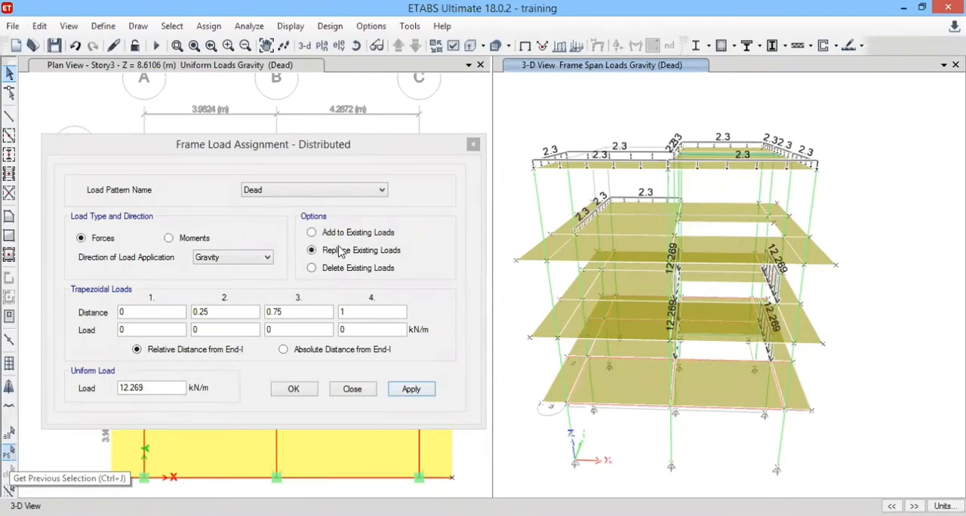
left_click(10, 452)
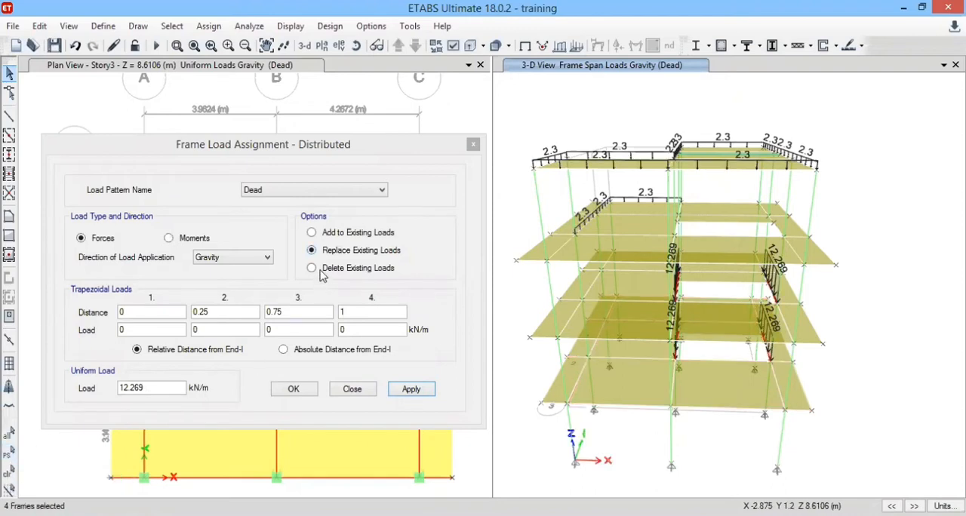
left_click(408, 390)
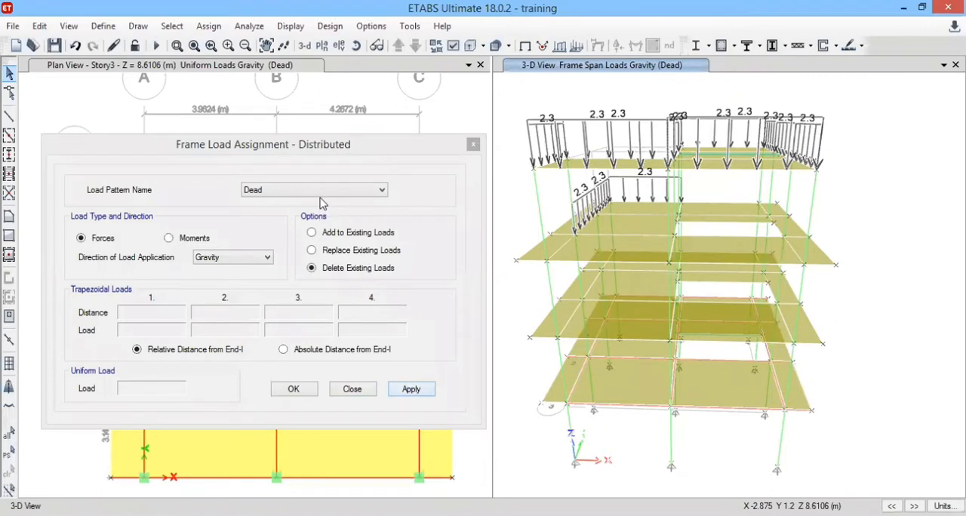
Assign a uniform gravity load of 12.269 kN/m in the staircase dead pattern to the four previously selected staircase beams.
left_click(322, 195)
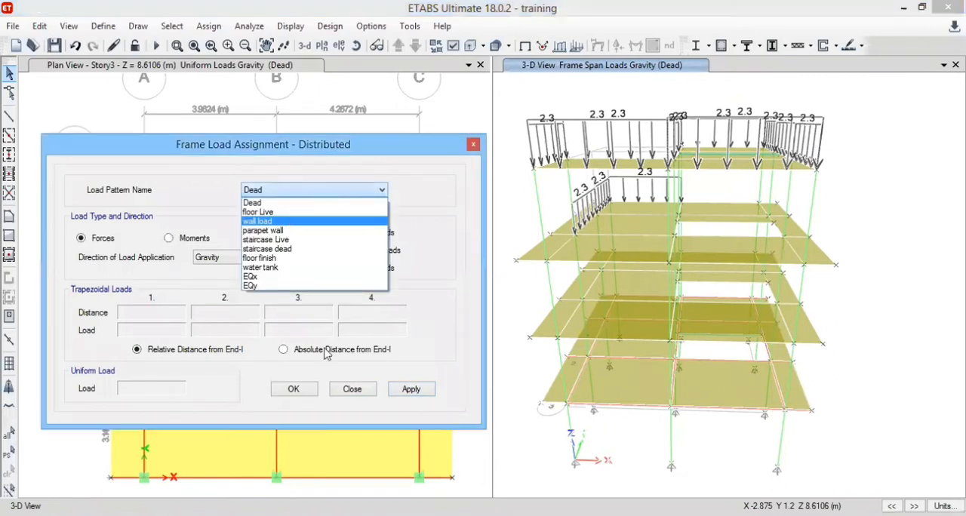
left_click(267, 249)
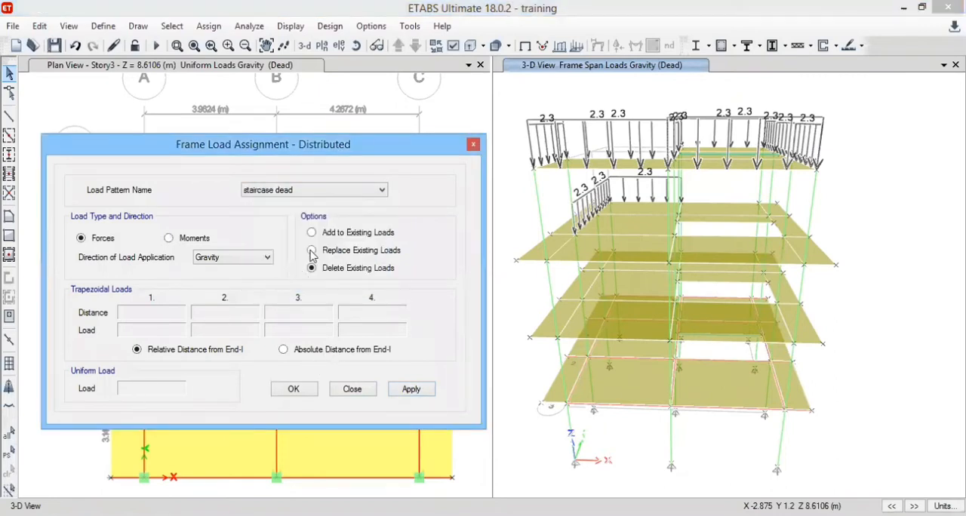
left_click(410, 386)
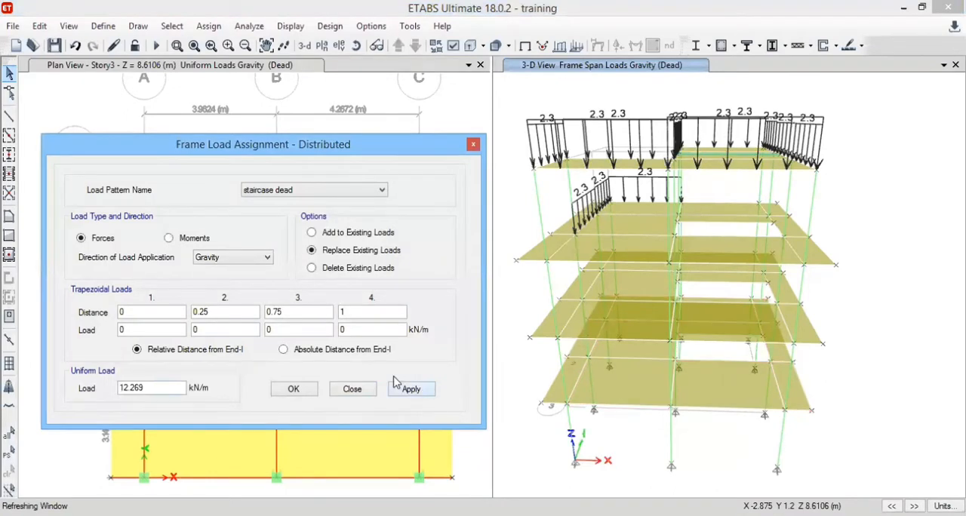
left_click(295, 391)
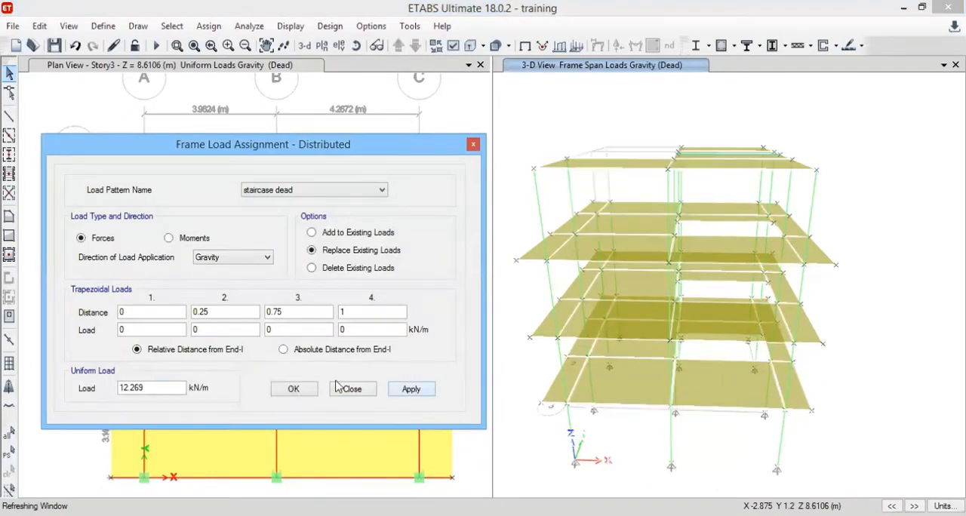
left_click(611, 321)
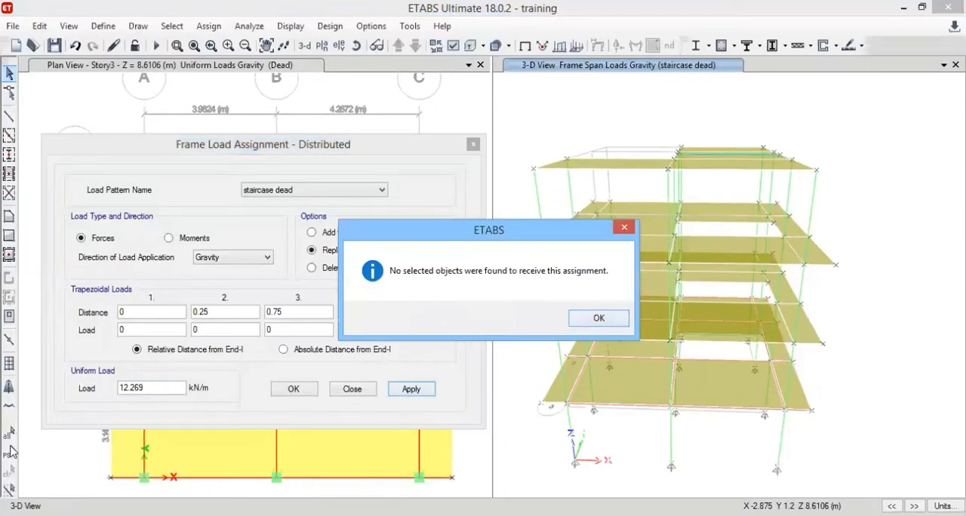
left_click(9, 452)
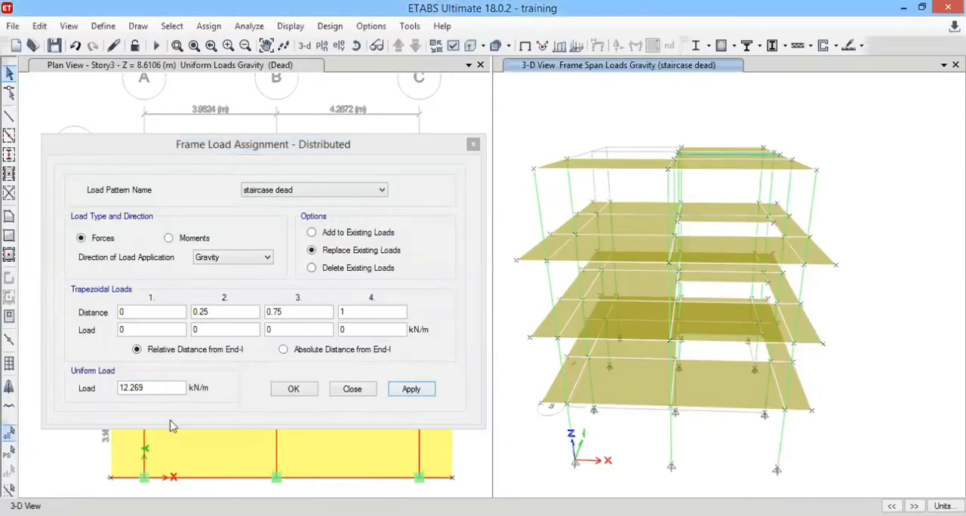
left_click(410, 390)
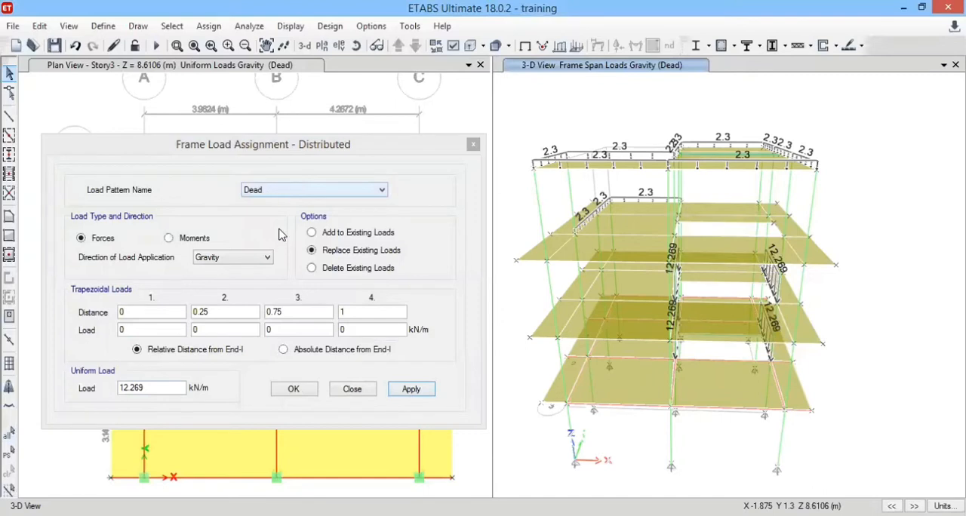
Assign a uniform gravity load of 6.75 kN/m in the staircase Live pattern to the same four beams, and close the load assignment.
left_click(8, 453)
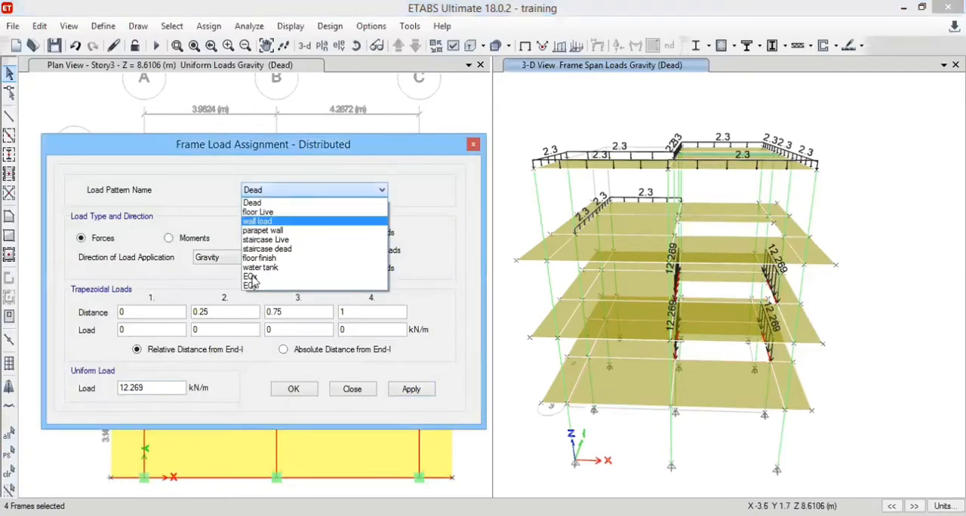
left_click_drag(127, 379, 103, 378)
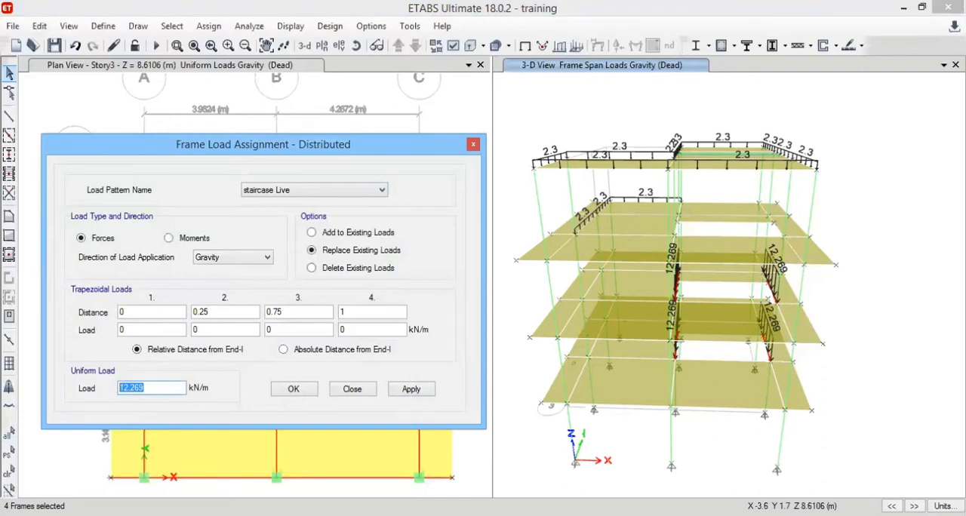
type("6.75")
left_click(408, 387)
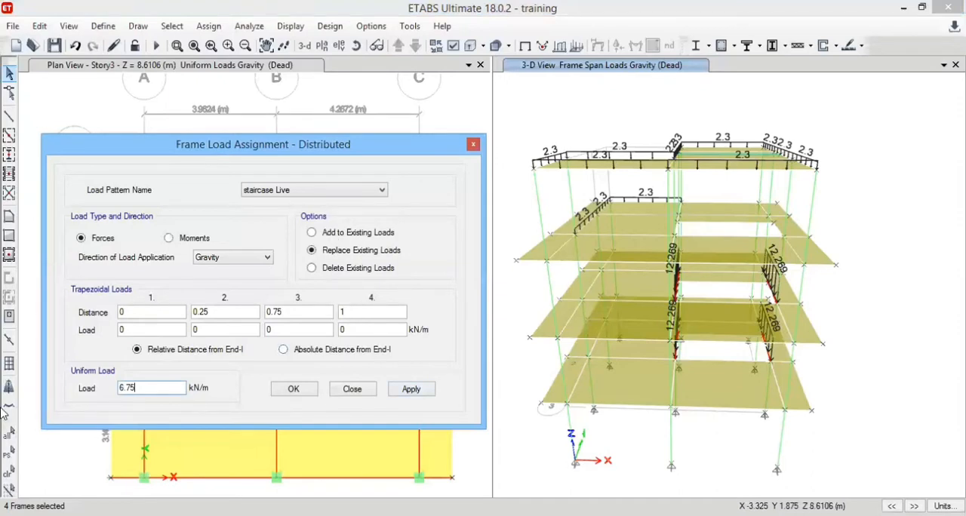
left_click(428, 391)
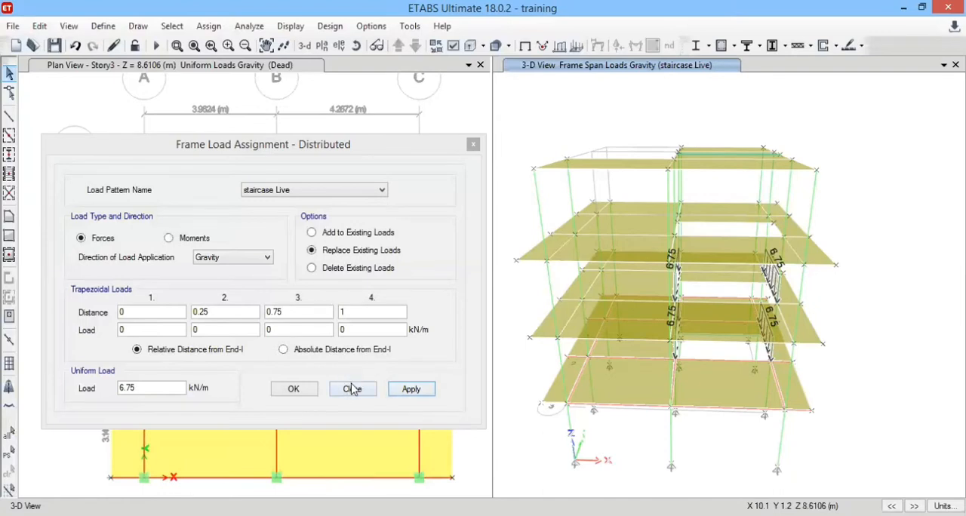
key("Escape")
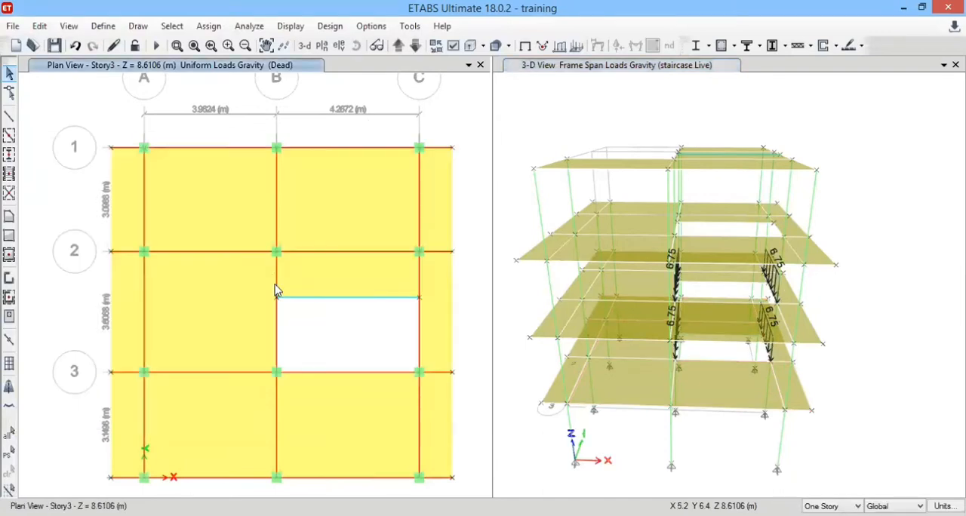
Assign a uniform staircase Live load of 6.75/2 kN/m to the Story3 beam on grid B between grids 2 and 3.
left_click(655, 200)
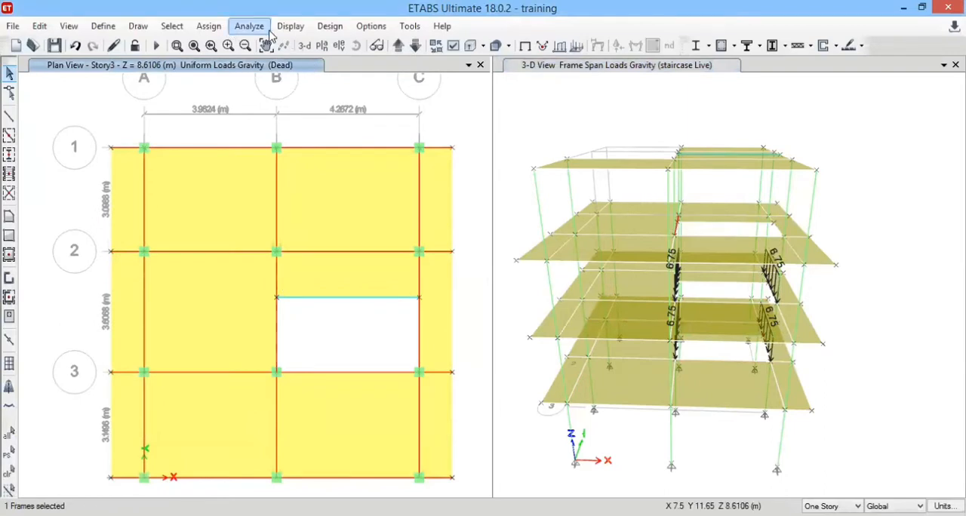
left_click(221, 27)
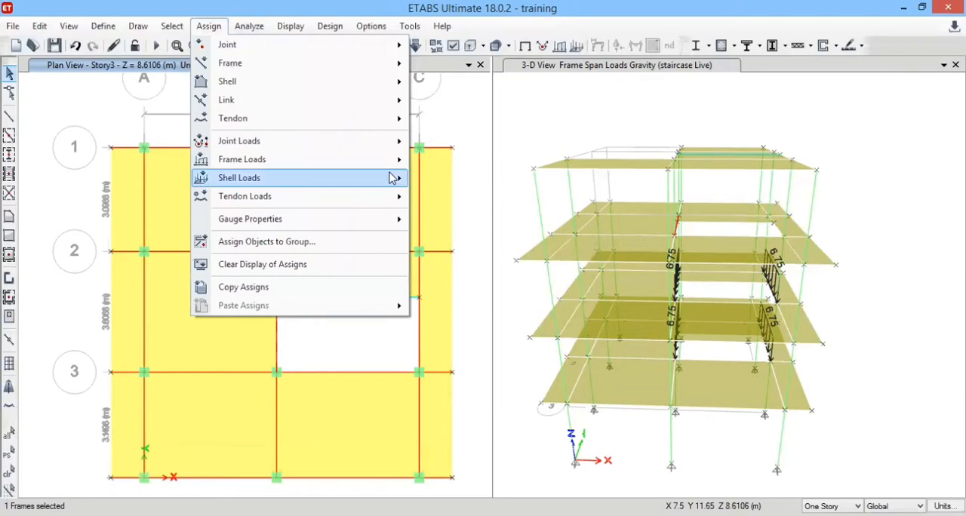
mouse_move(390, 179)
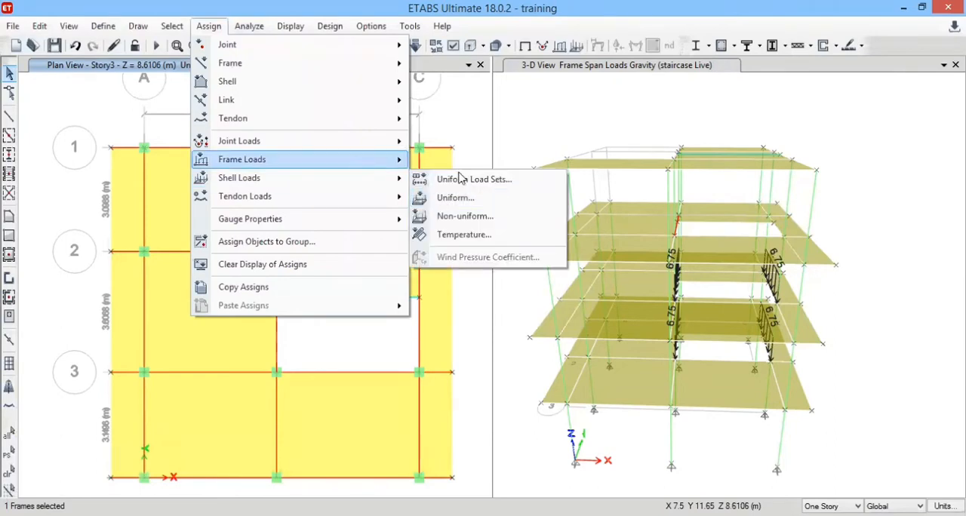
mouse_move(330, 159)
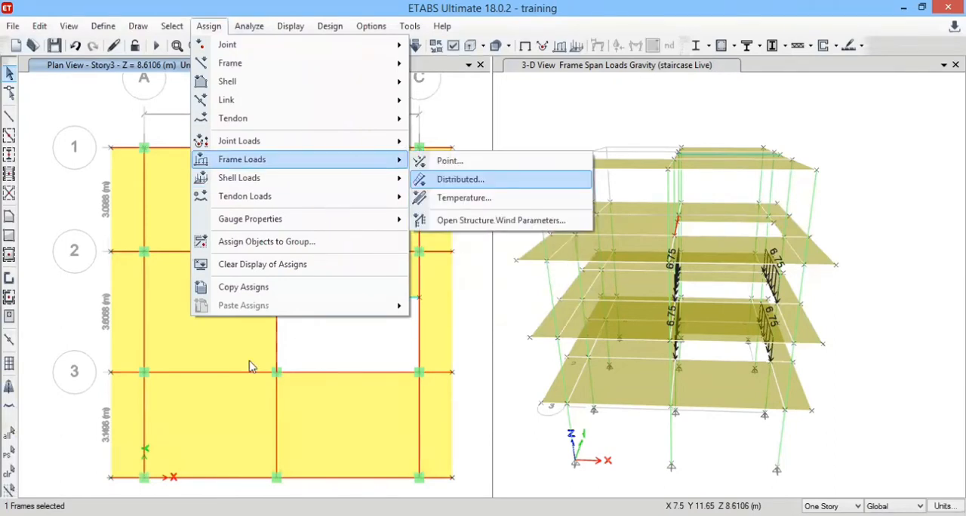
left_click(170, 391)
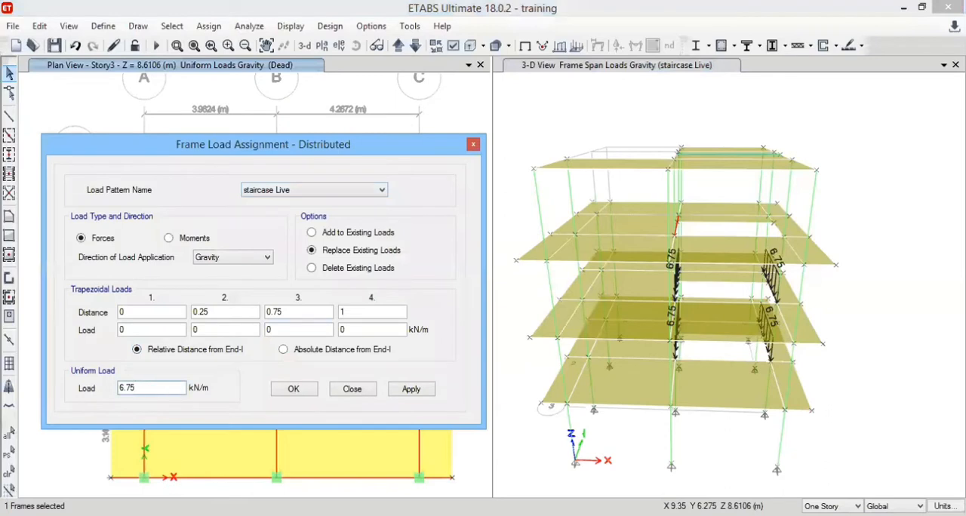
type("/2")
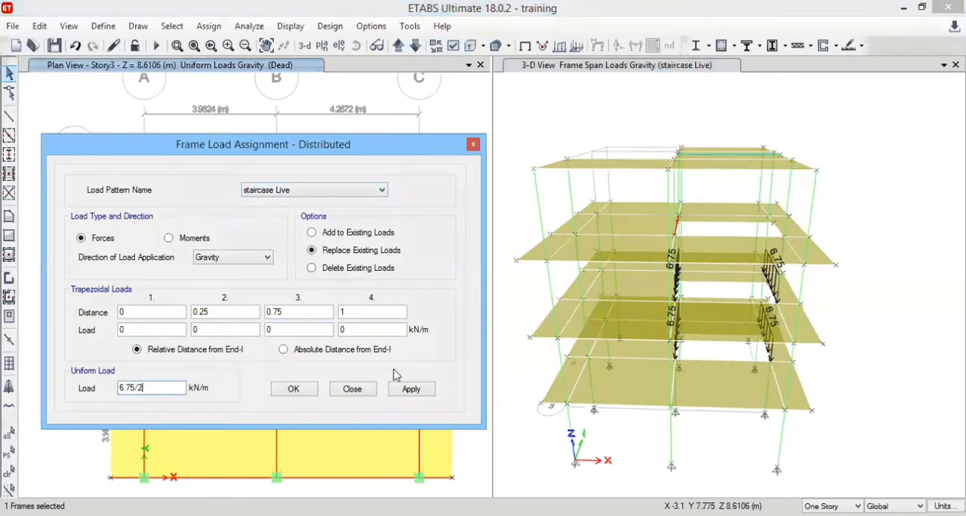
left_click(425, 397)
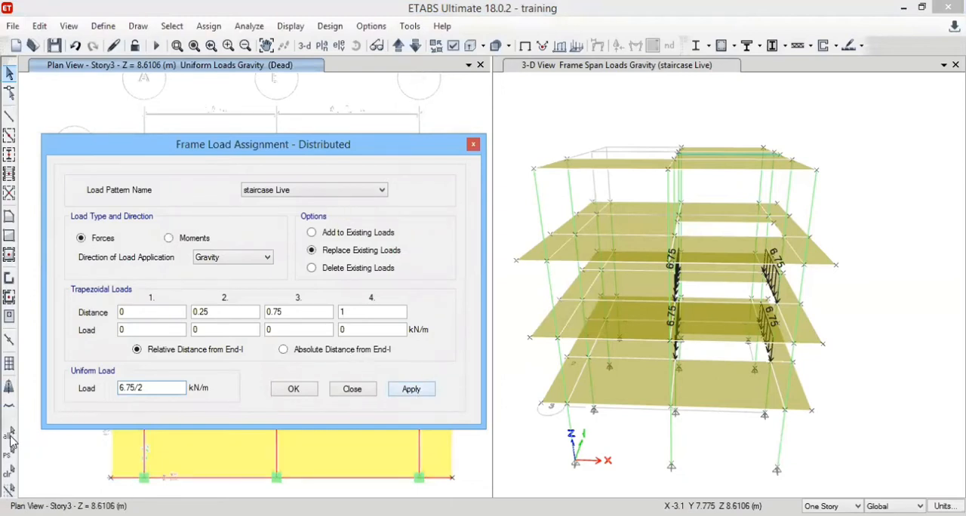
Reselect the Story3 grid B beam, assign it a uniform staircase dead load of 12.369/2 kN/m, and finish the load assignment.
left_click(362, 191)
left_click(427, 215)
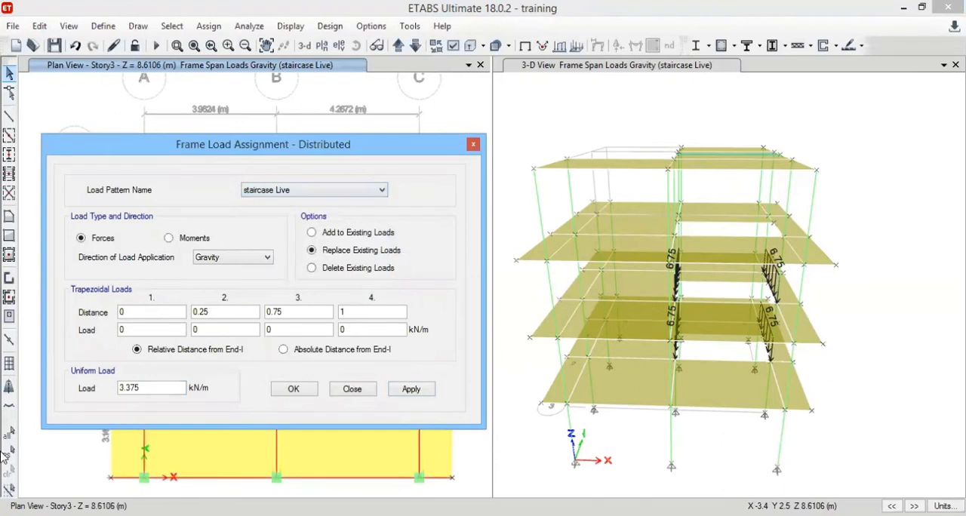
left_click(13, 453)
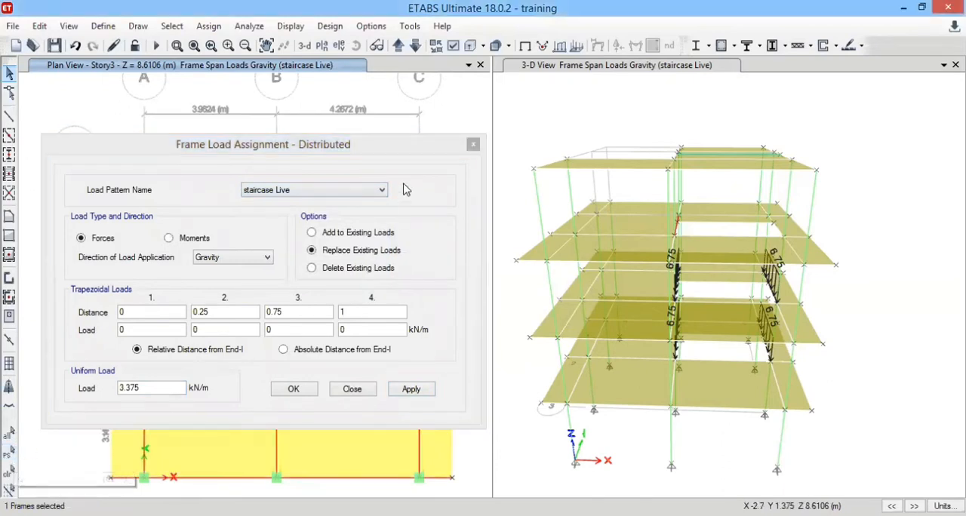
left_click(371, 190)
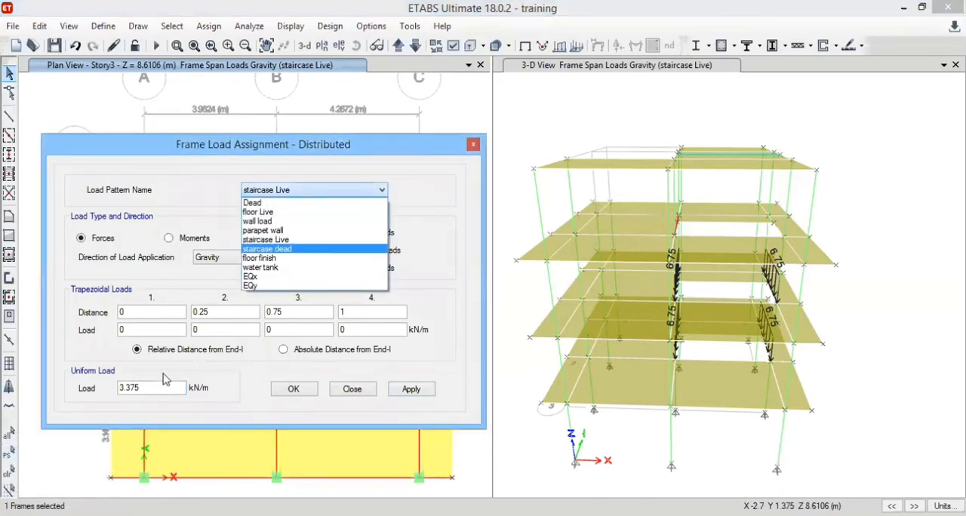
left_click(287, 248)
left_click_drag(158, 387, 102, 384)
type("11.")
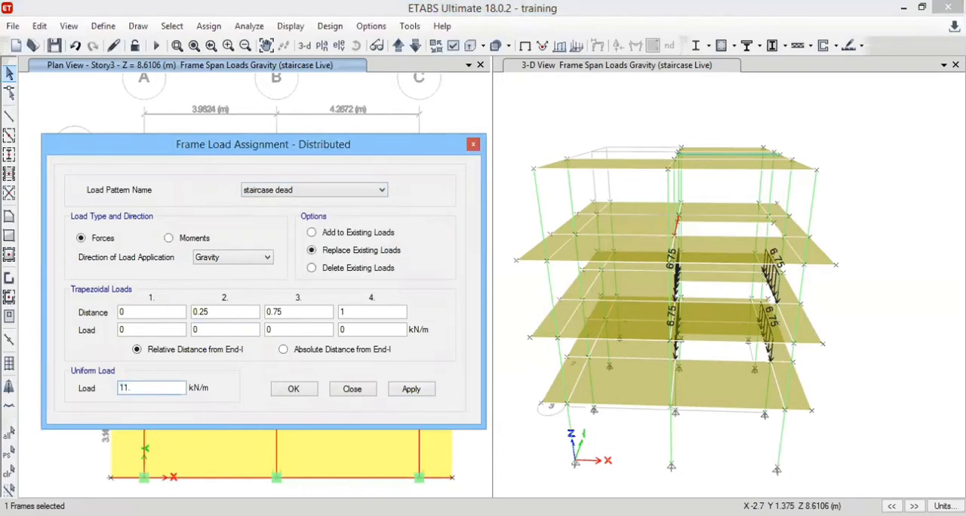
key("BackSpace")
key("BackSpace")
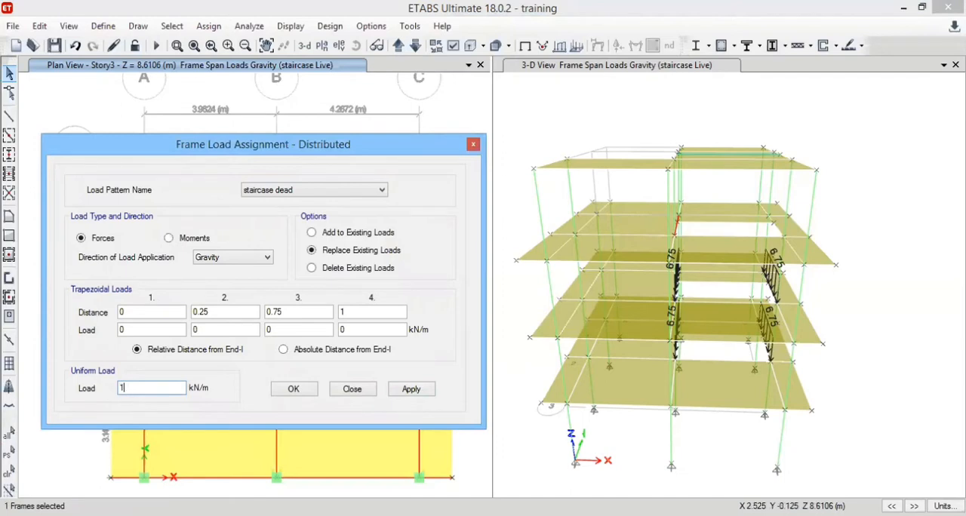
type("2.369/2")
key("Return")
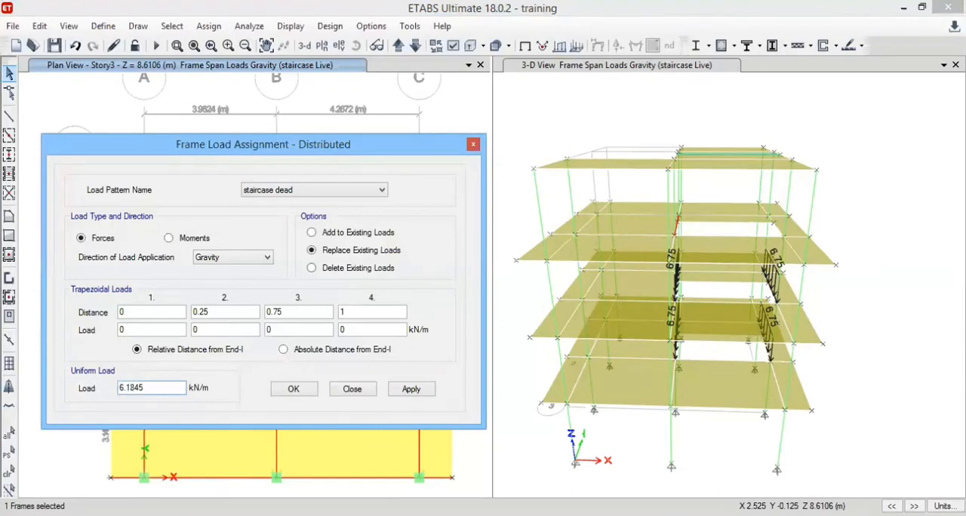
left_click(409, 390)
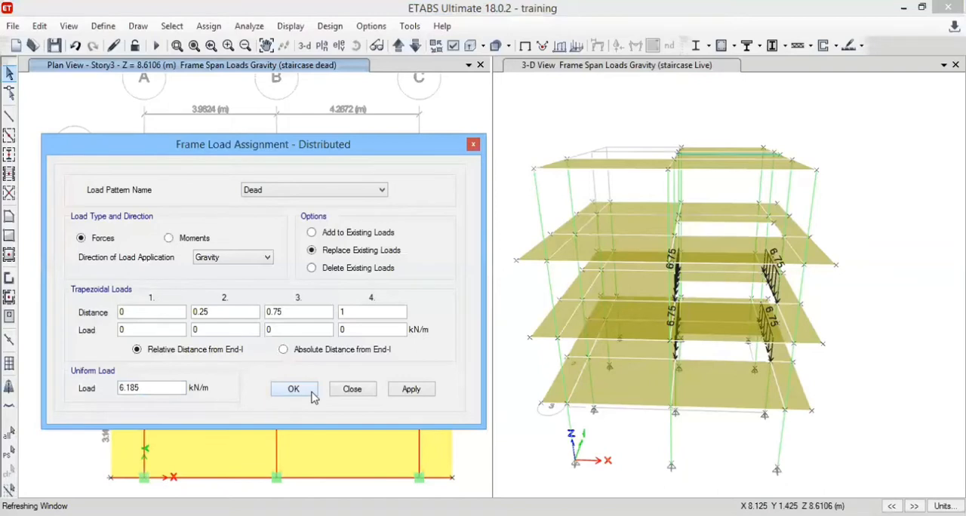
left_click(309, 391)
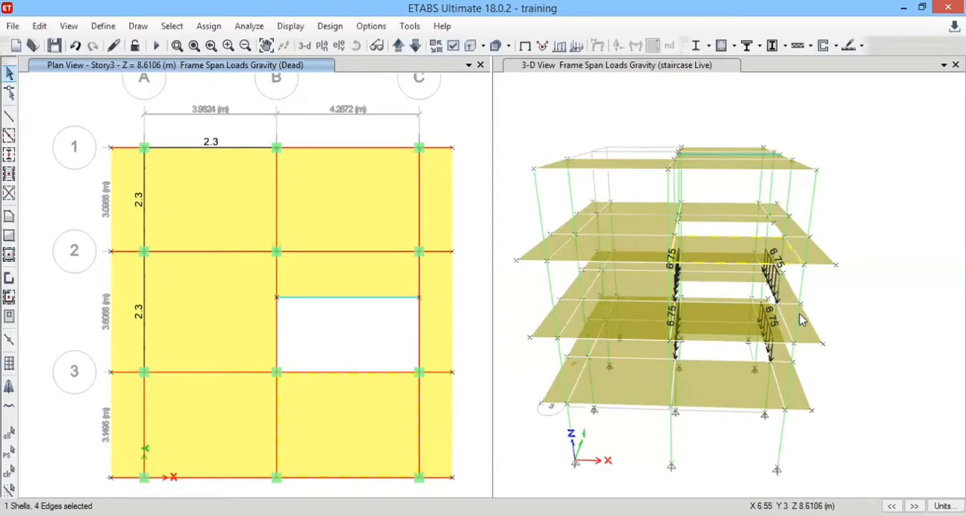
Examine the staircase live loads on the beams from several sides in the 3-D view, and clear the stray slab selection.
left_click(356, 46)
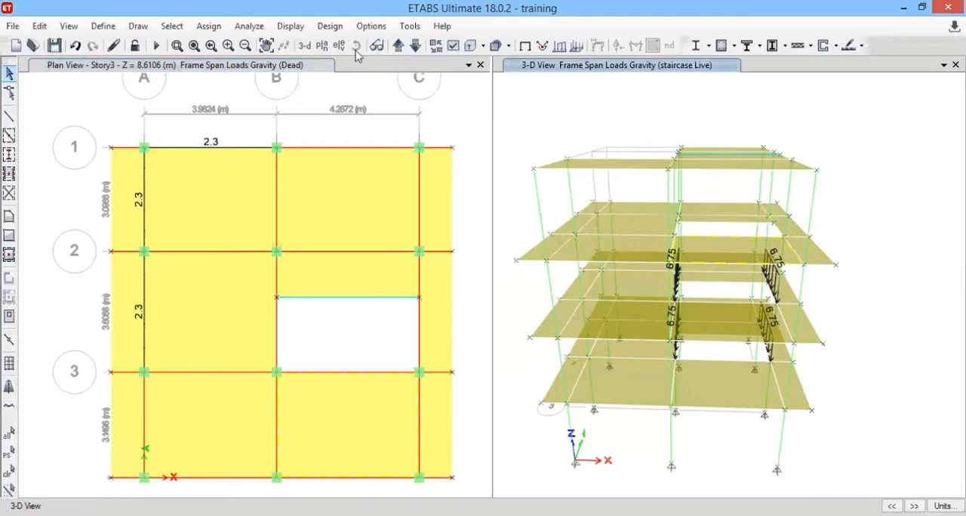
left_click_drag(863, 297, 822, 468)
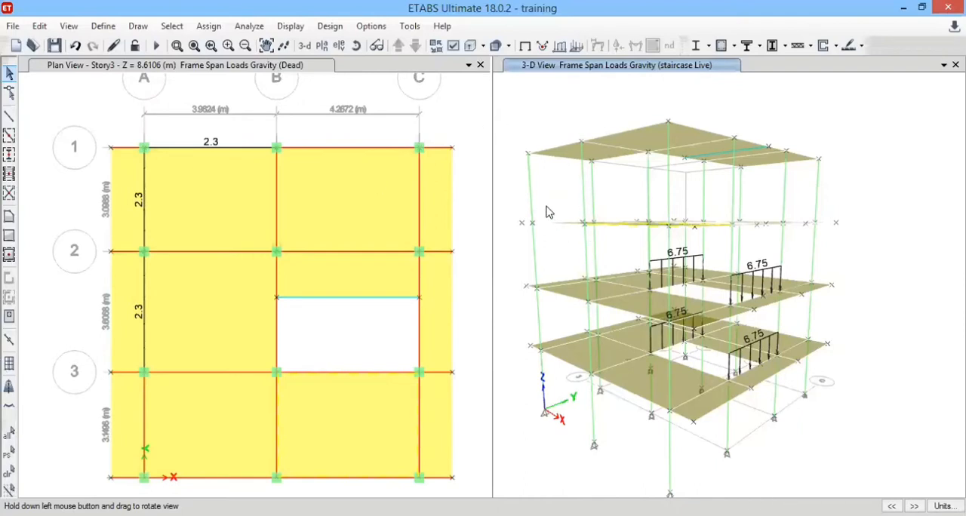
scroll(546, 220, "down", 5)
scroll(544, 235, "up", 5)
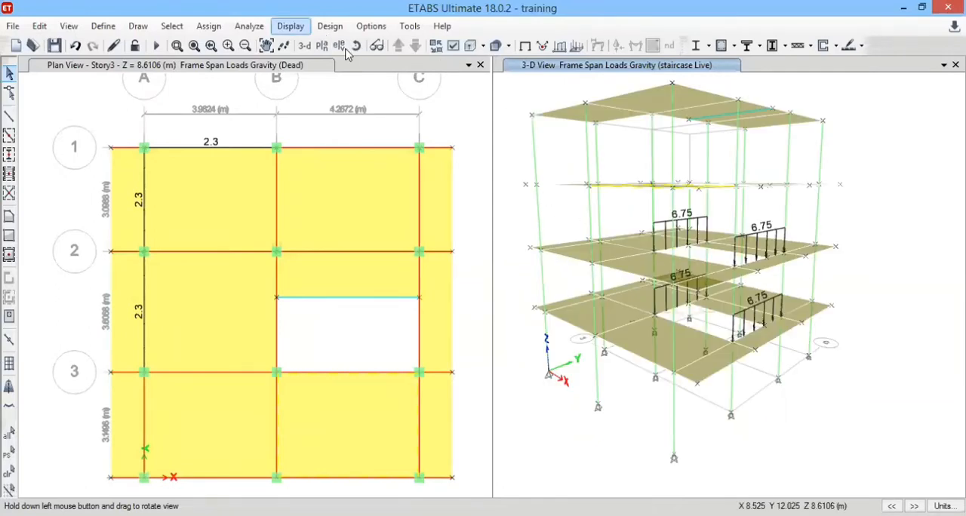
left_click(505, 324)
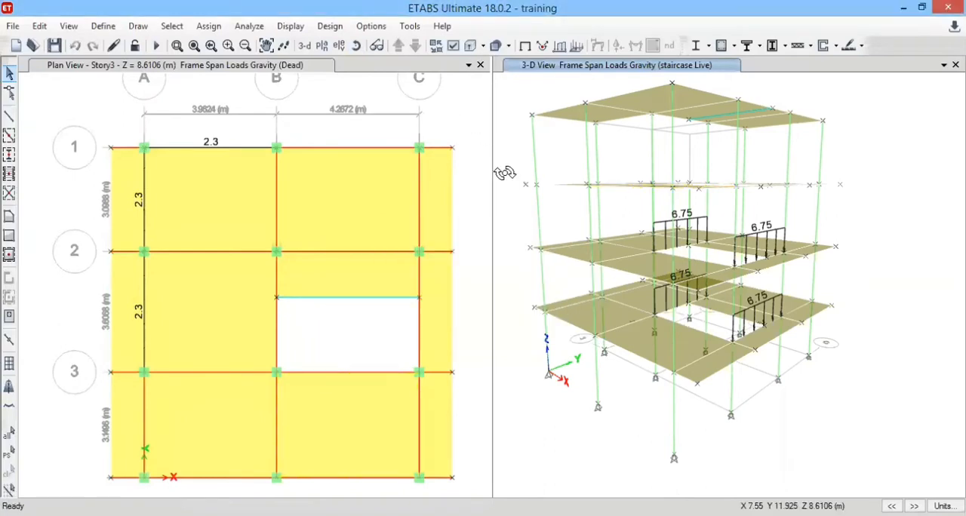
left_click_drag(503, 164, 583, 238)
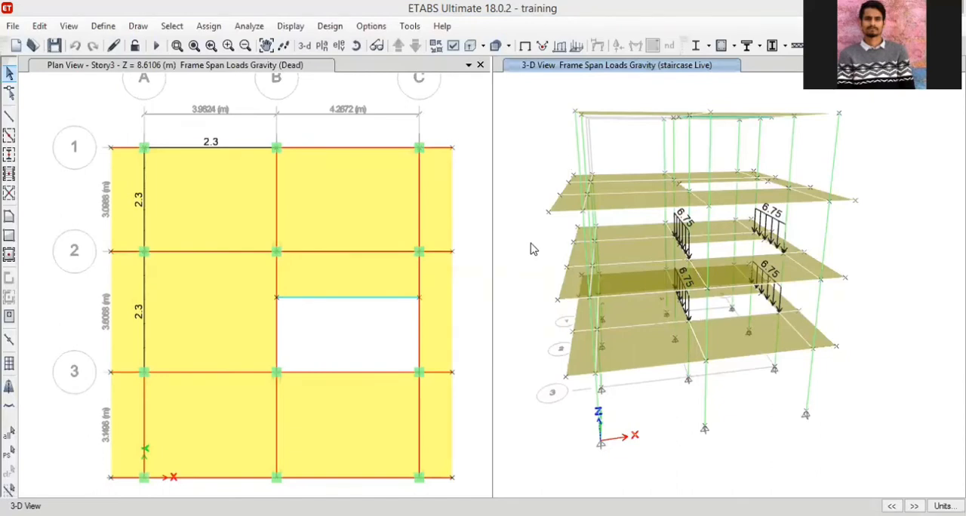
middle_click_drag(542, 285, 560, 279)
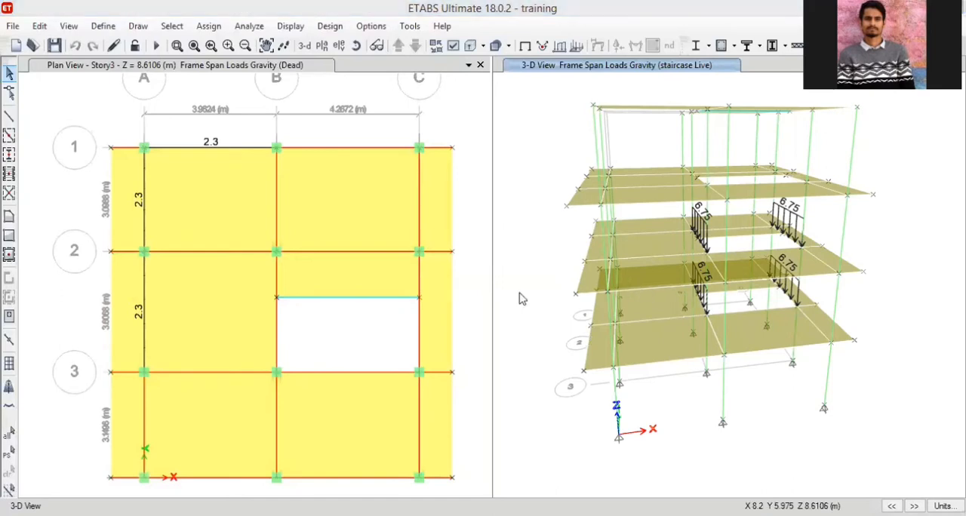
left_click(385, 285)
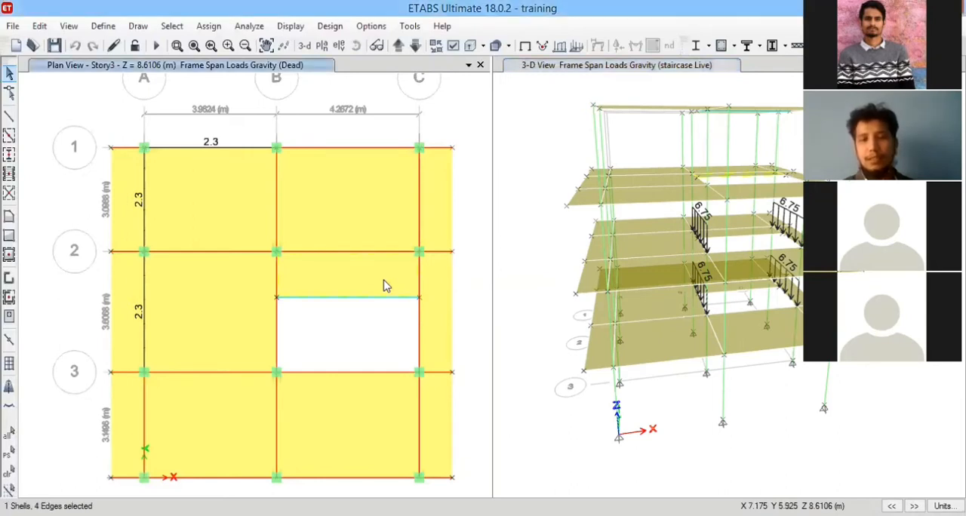
left_click(208, 317)
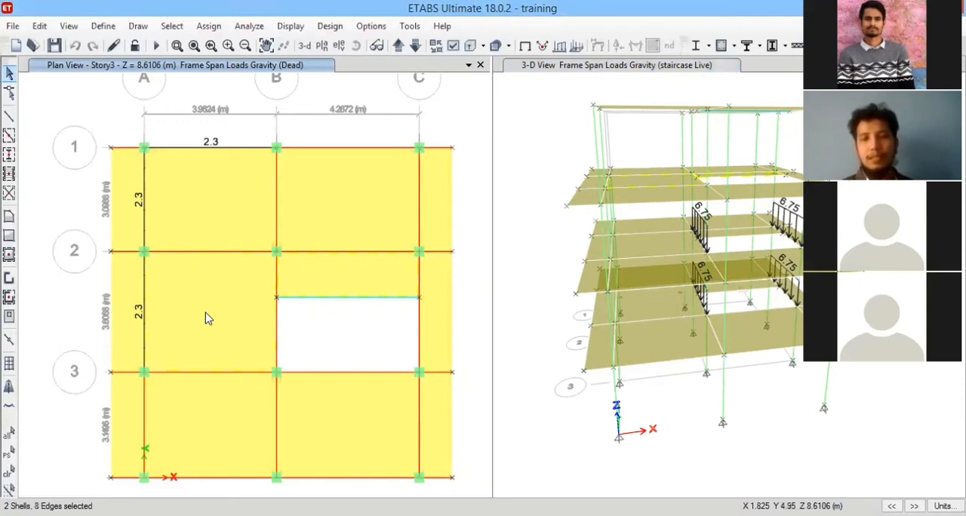
left_click(208, 317)
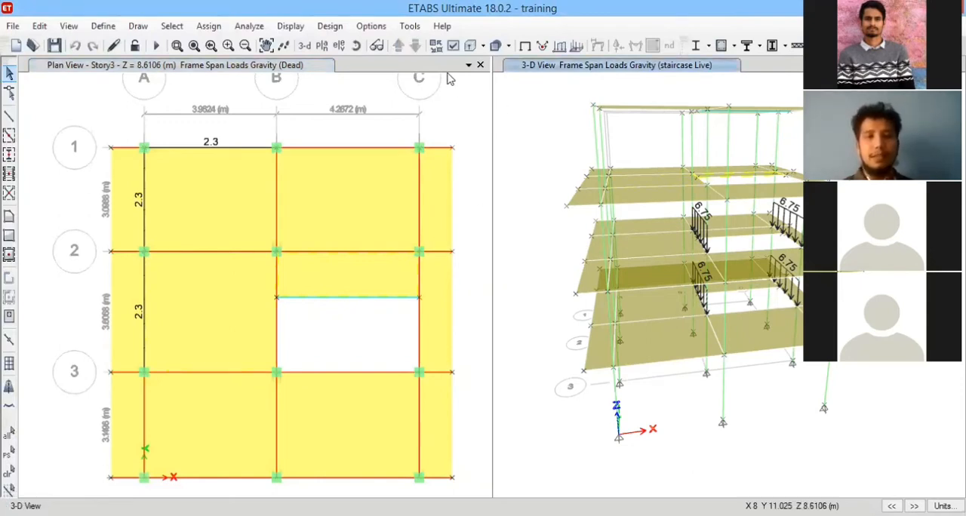
Switch the plan view to Story1 and clear the displayed load assignments from the 3-D view.
left_click(415, 47)
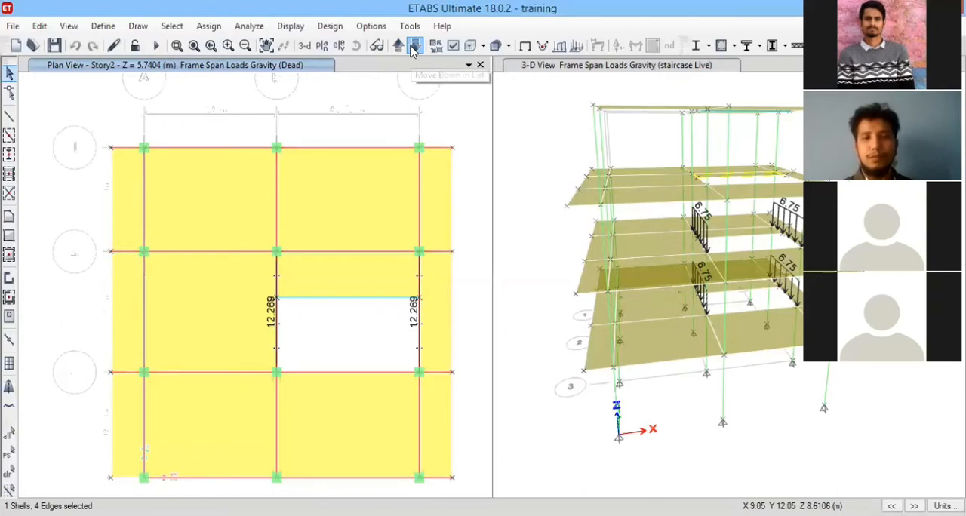
left_click(413, 48)
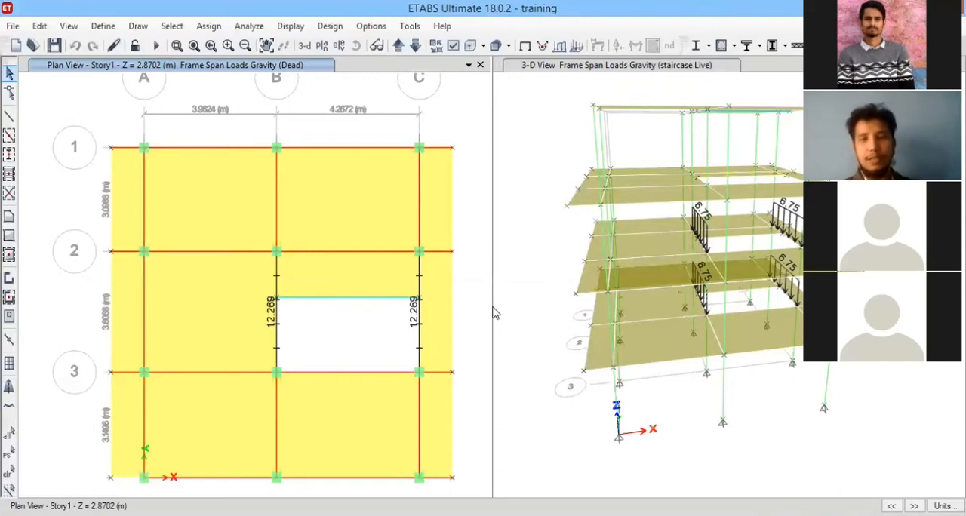
left_click(535, 432)
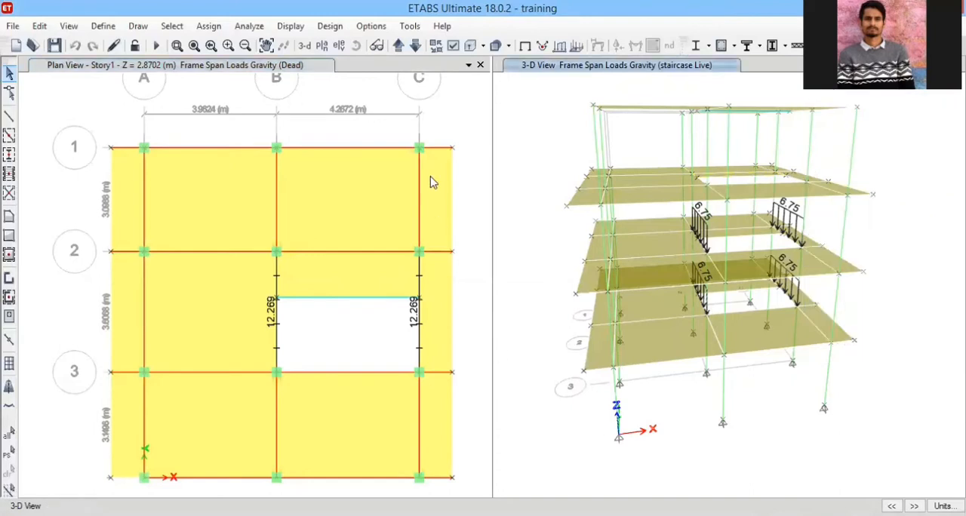
left_click(476, 209)
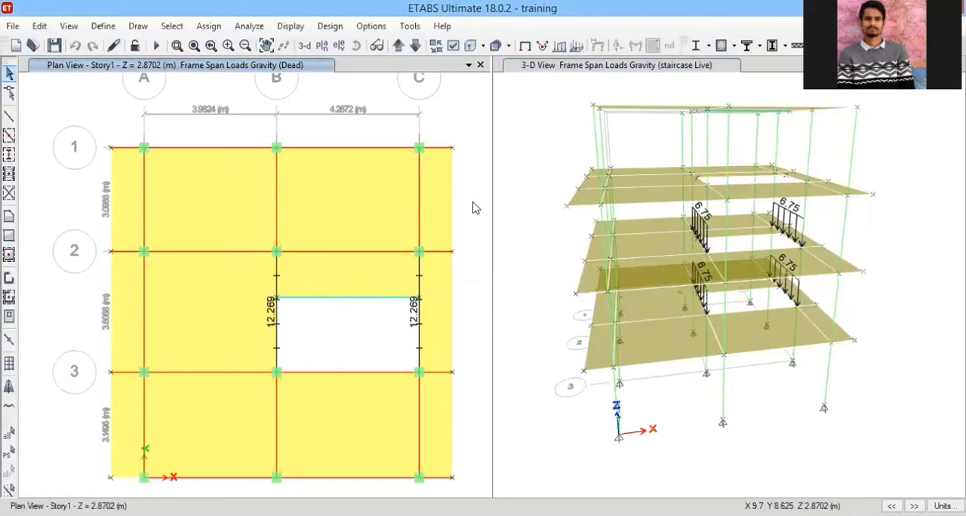
left_click(292, 26)
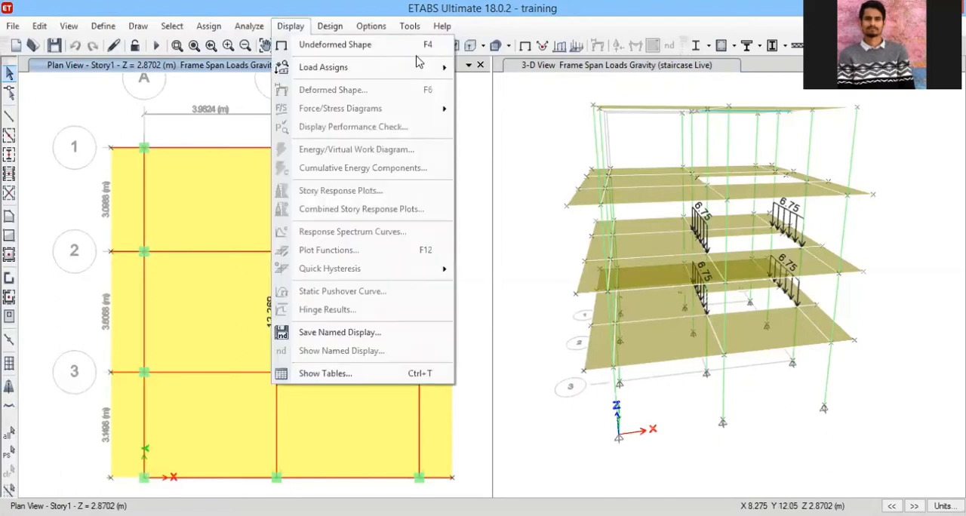
key("Right")
left_click(527, 138)
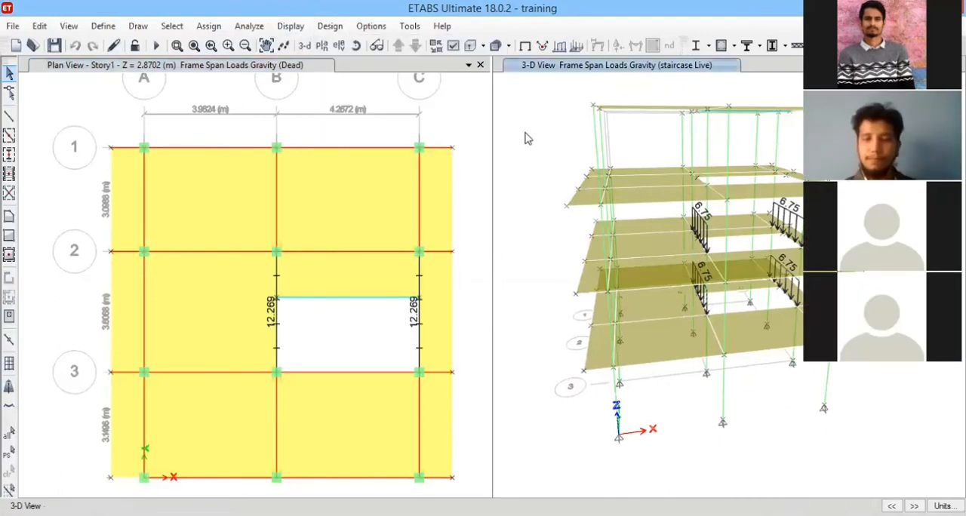
left_click(209, 26)
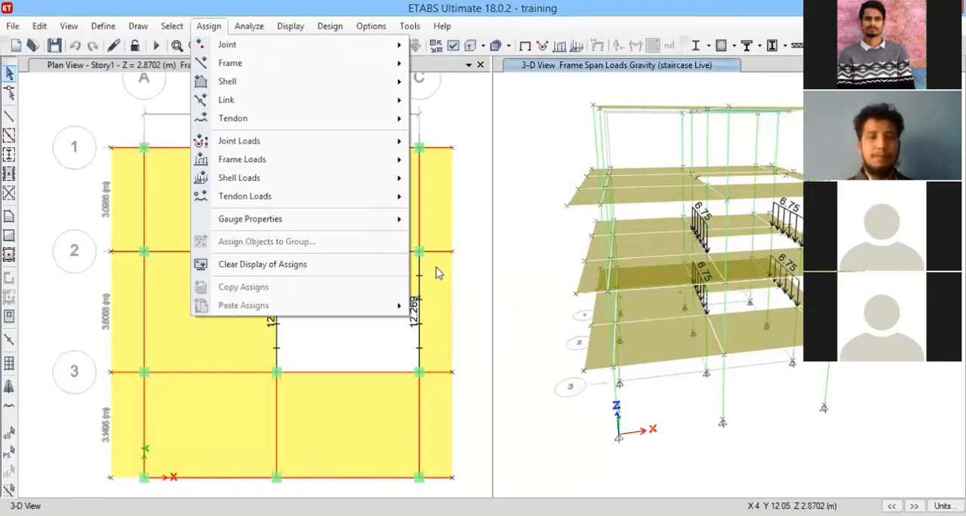
left_click(300, 268)
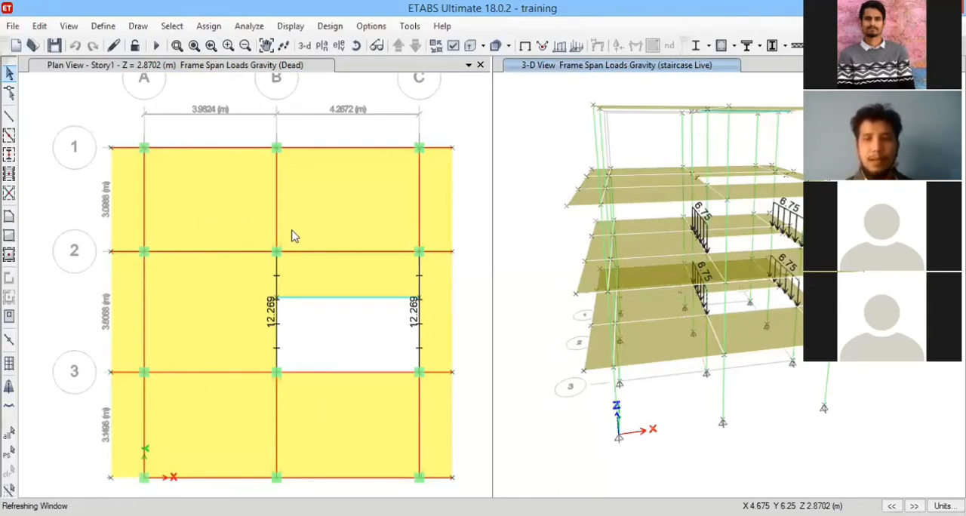
Select the slab panel beside the stair opening on Story1, Story2 and Story3, plus the Story2 panel between grids A–B and 2–3.
left_click(366, 271)
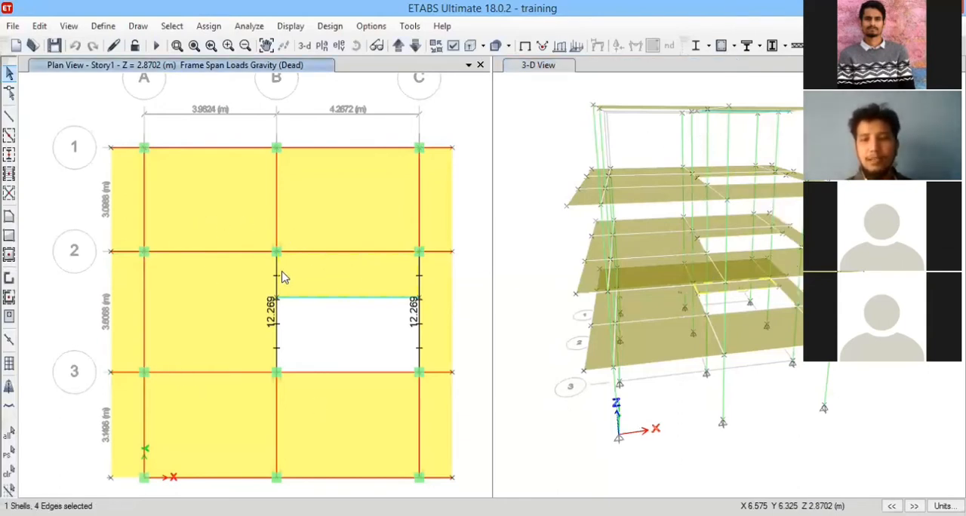
left_click(213, 300)
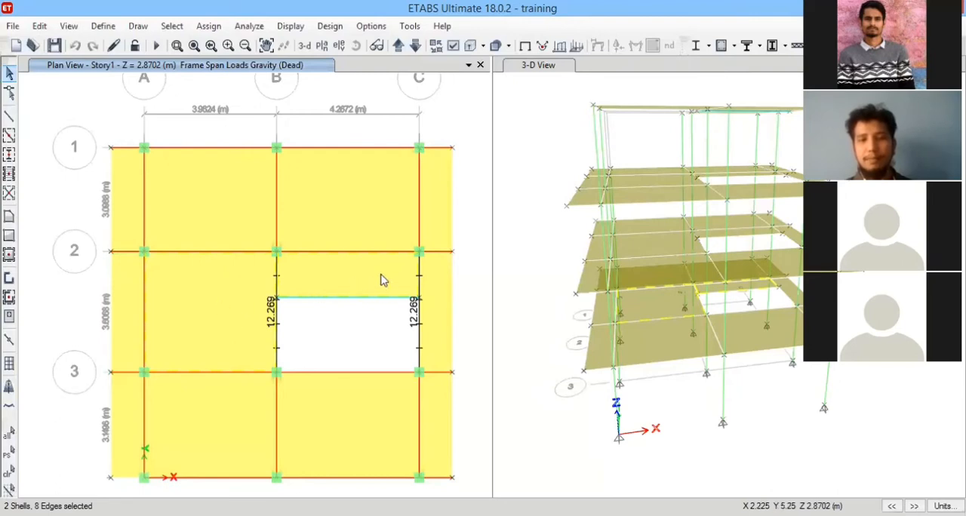
left_click(341, 278)
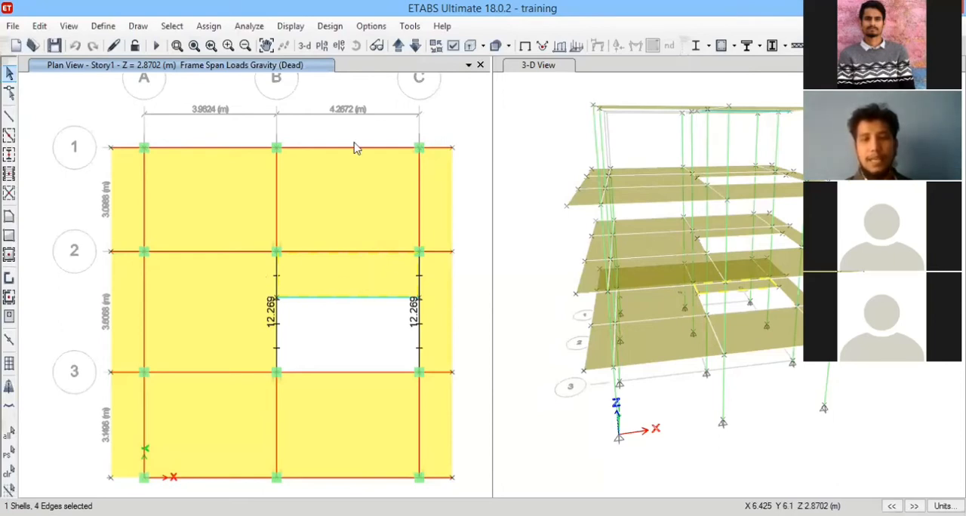
left_click(399, 46)
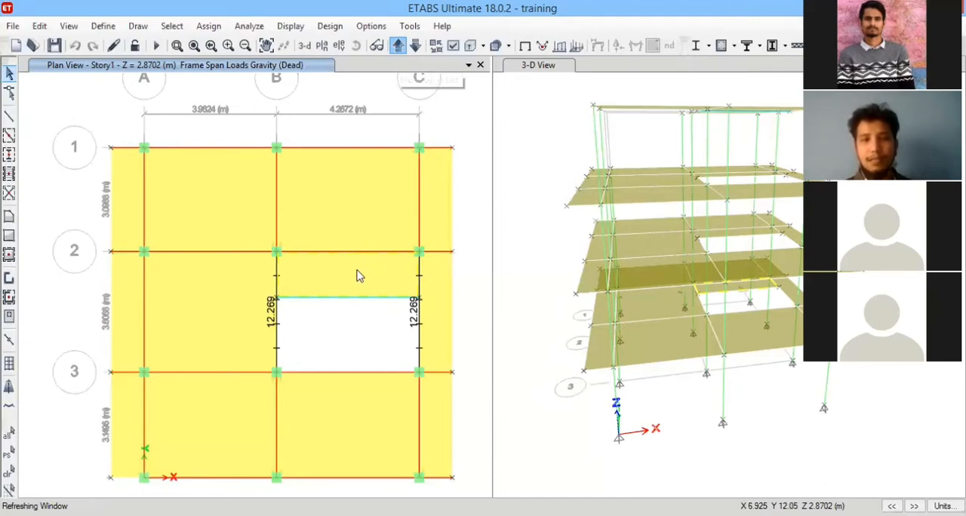
left_click(241, 290)
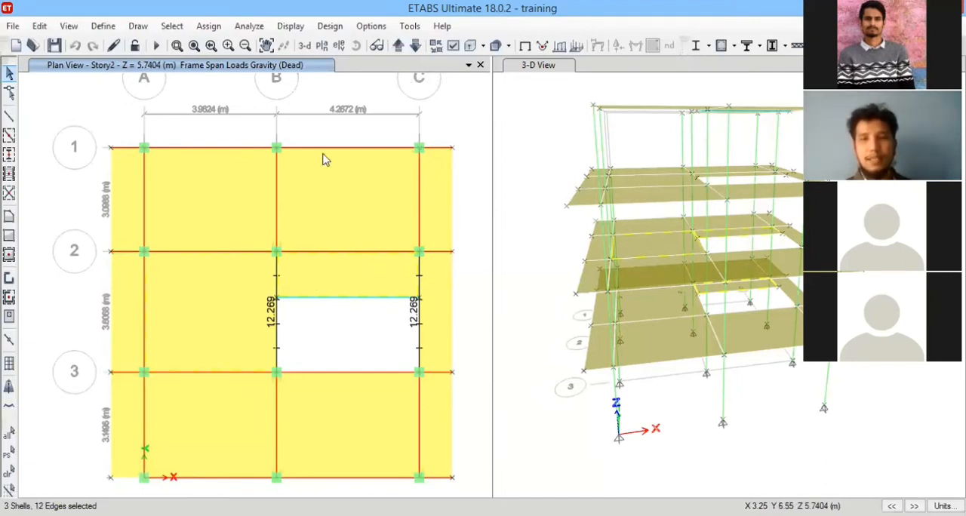
left_click(398, 47)
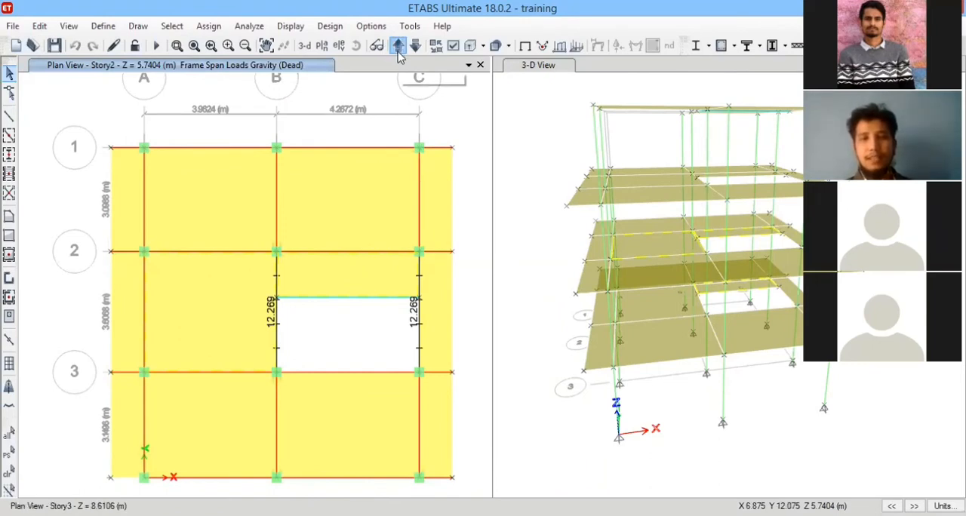
left_click(377, 268)
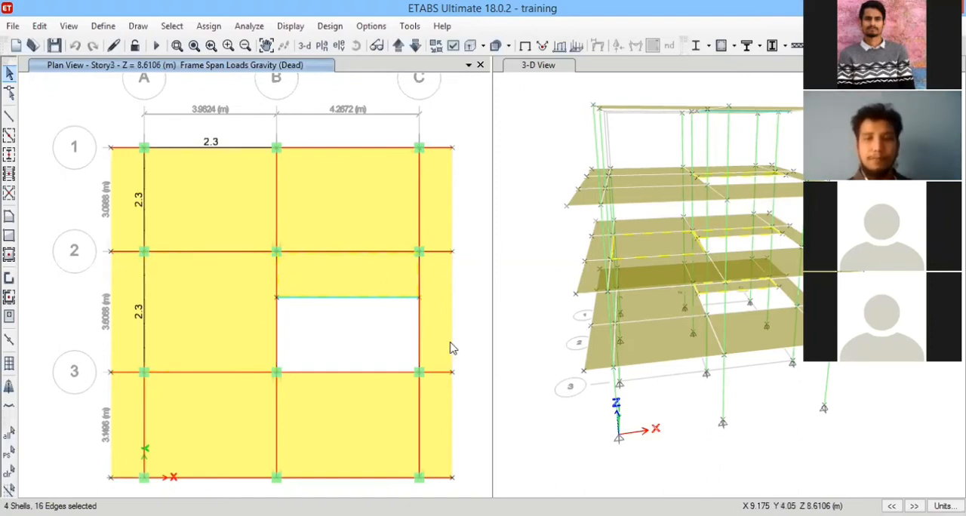
Assign a uniform gravity shell load of 1 kN/m² in the wall load pattern to the selected slabs, and close the load assignment.
left_click(209, 27)
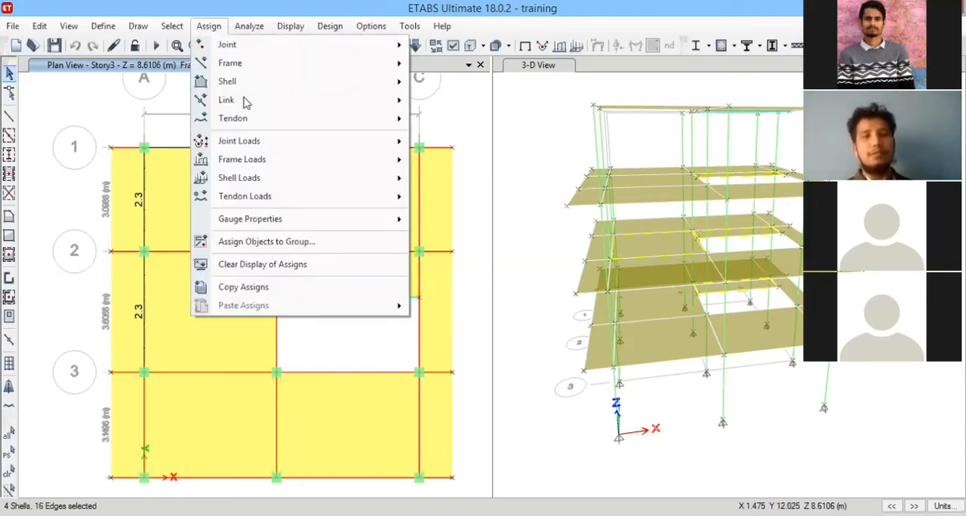
mouse_move(392, 178)
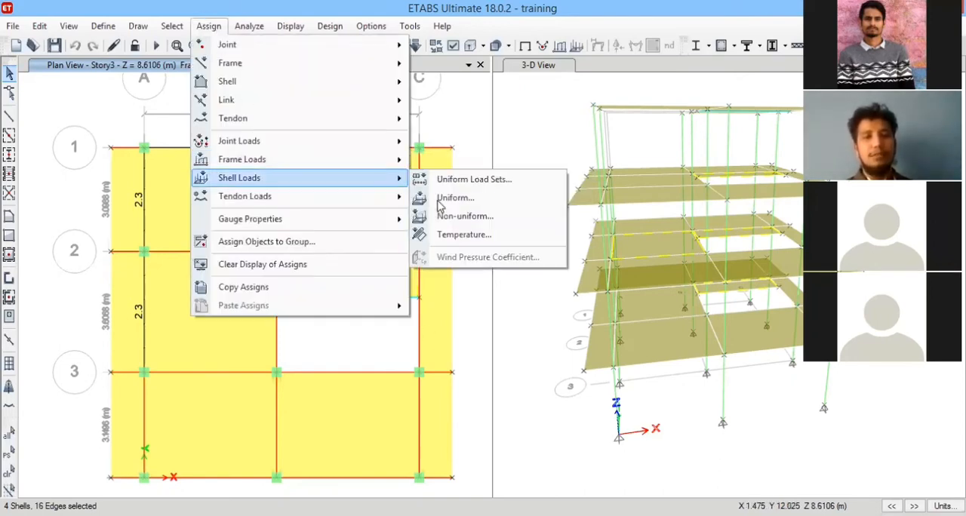
left_click(453, 197)
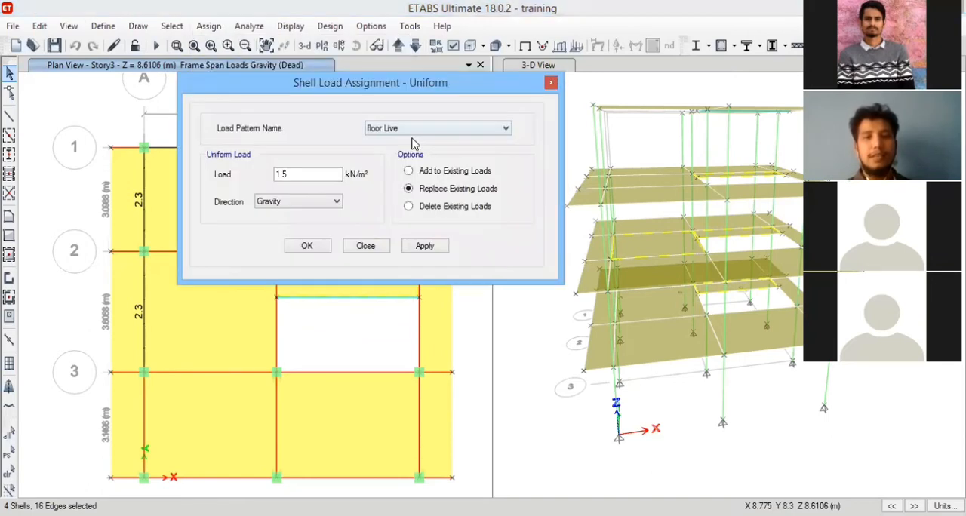
left_click(407, 128)
left_click(400, 160)
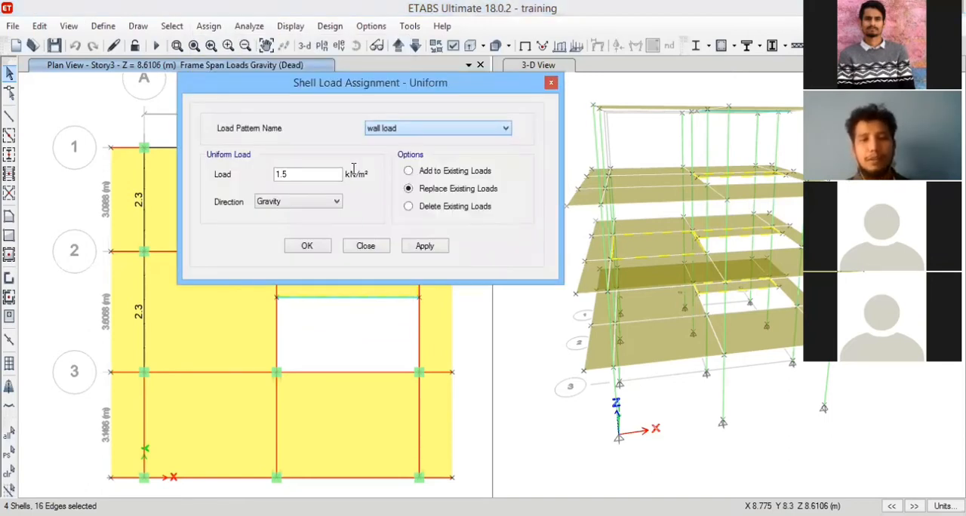
double_click(281, 176)
type("1")
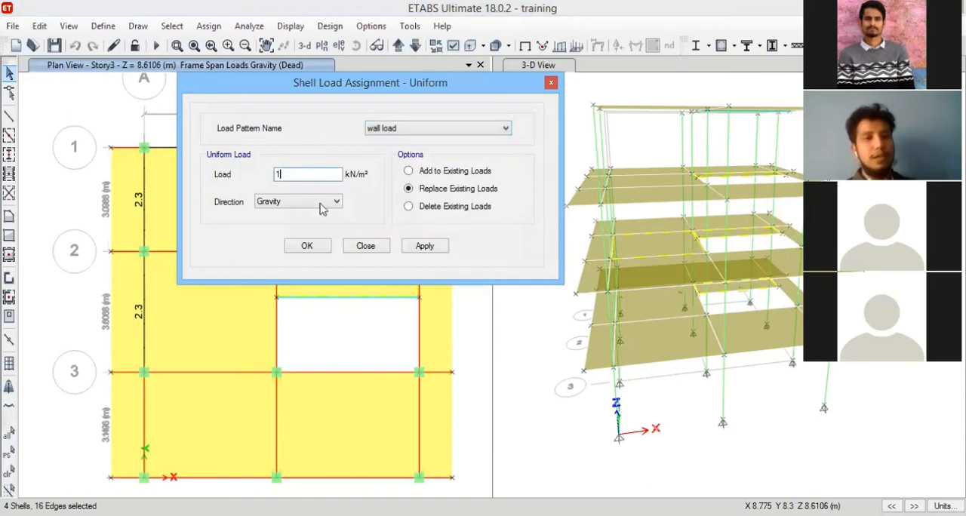
left_click(441, 254)
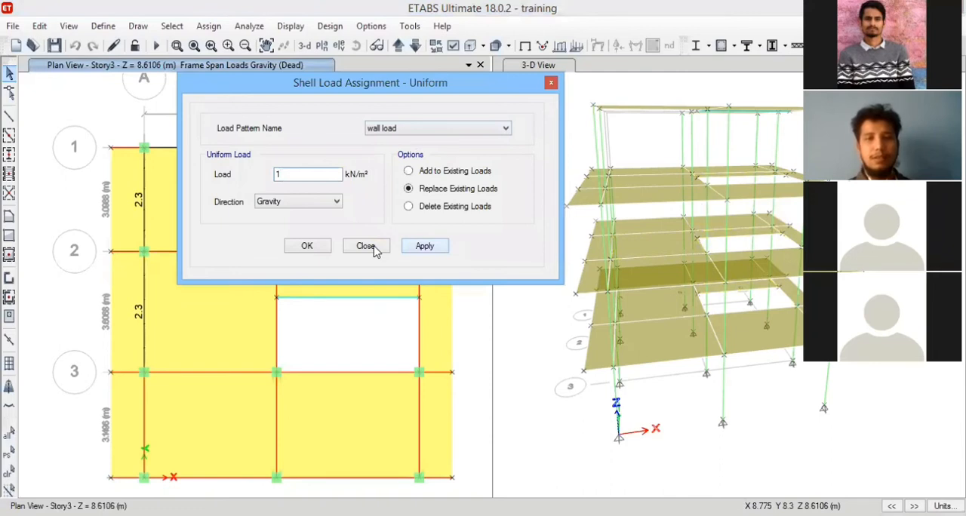
left_click(309, 249)
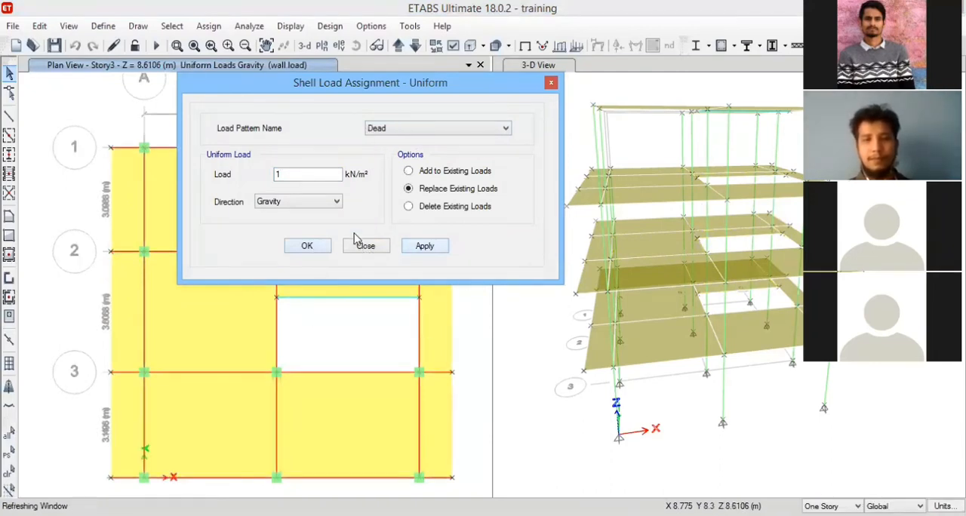
left_click(551, 84)
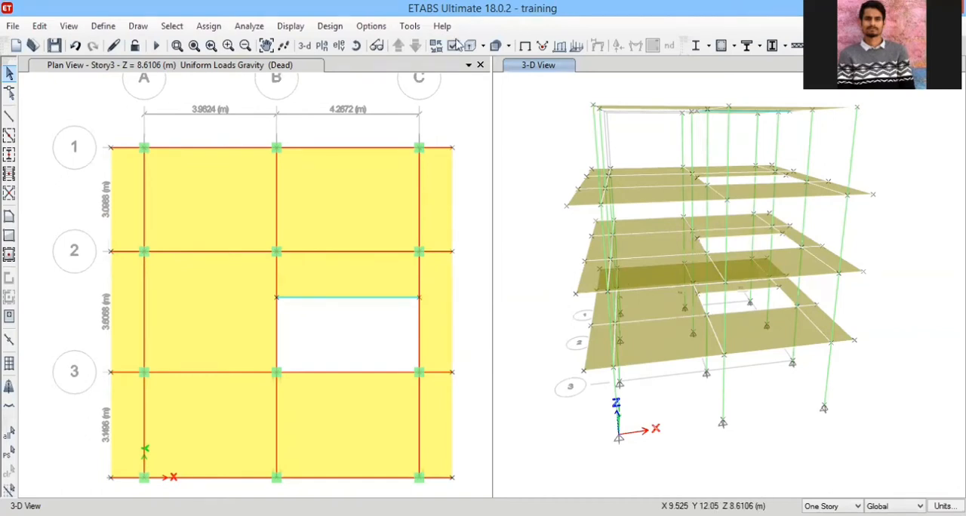
left_click(323, 46)
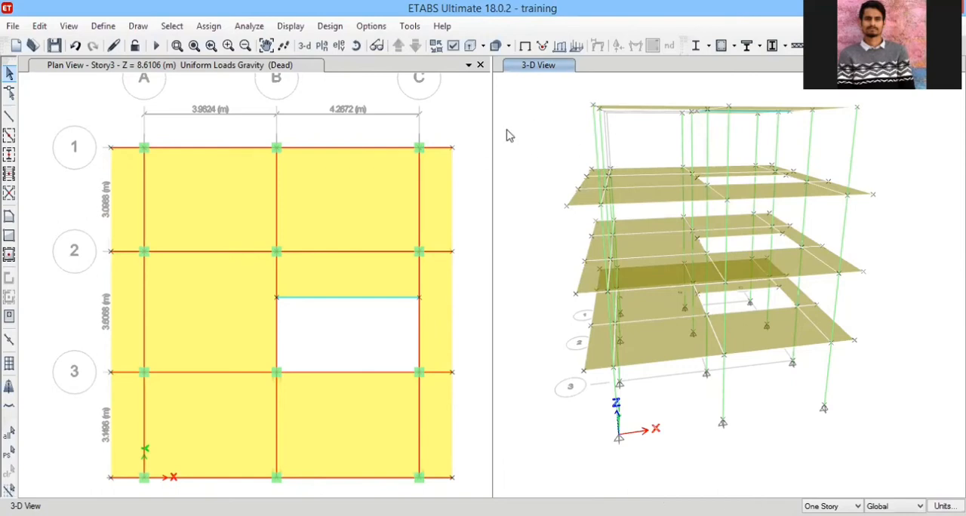
left_click(496, 319)
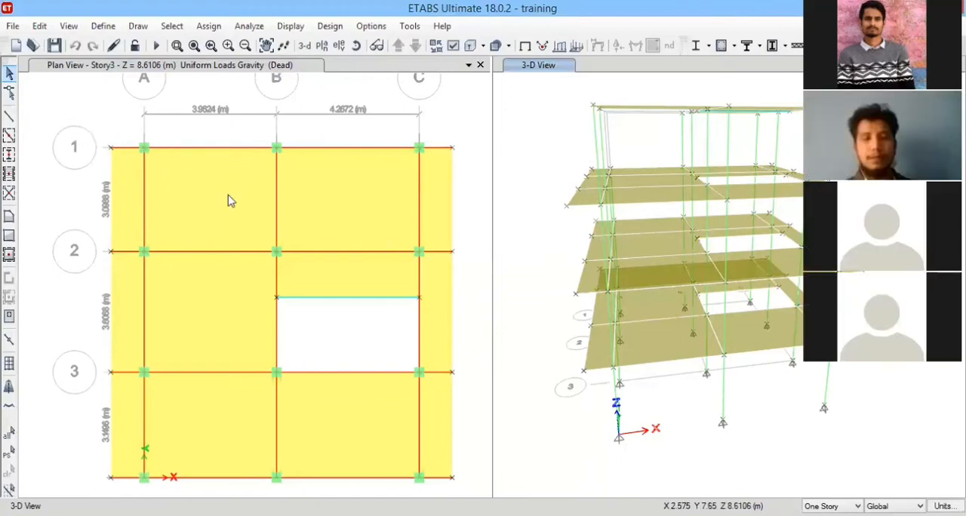
left_click(485, 238)
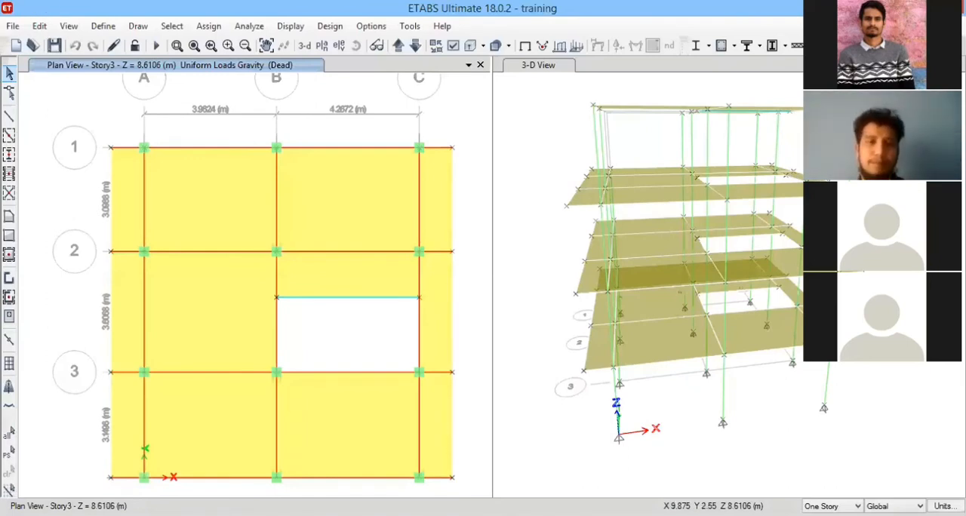
Display the uniform shell load values of the wall load pattern on the Story3 plan.
left_click(330, 25)
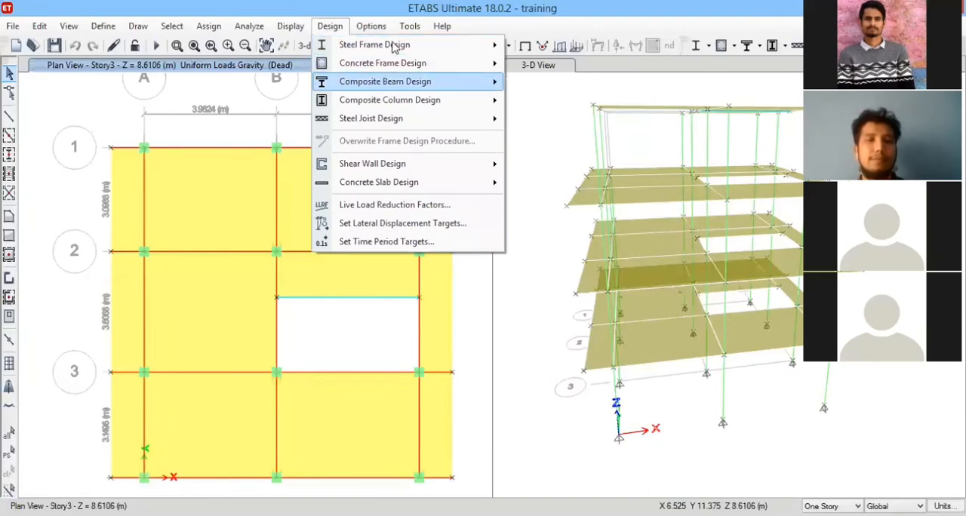
left_click(290, 25)
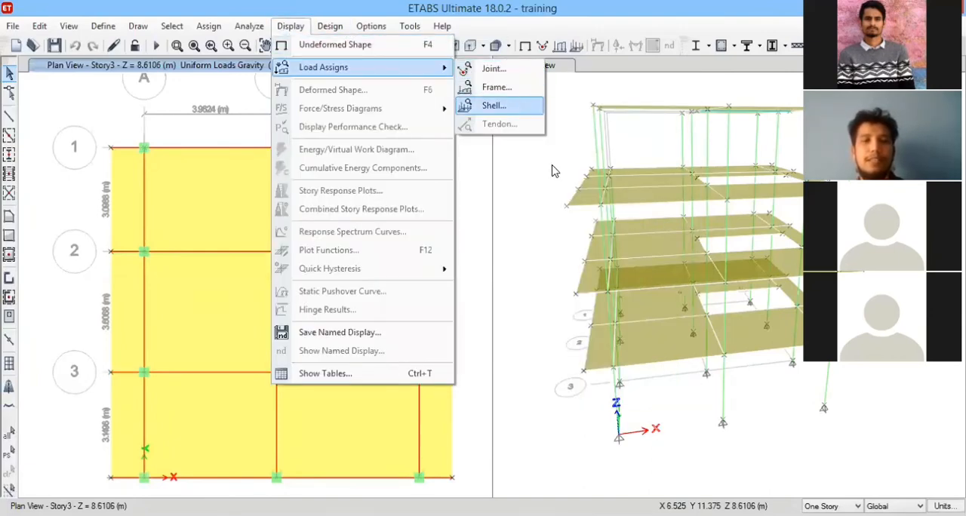
left_click(513, 104)
left_click(552, 166)
left_click(521, 189)
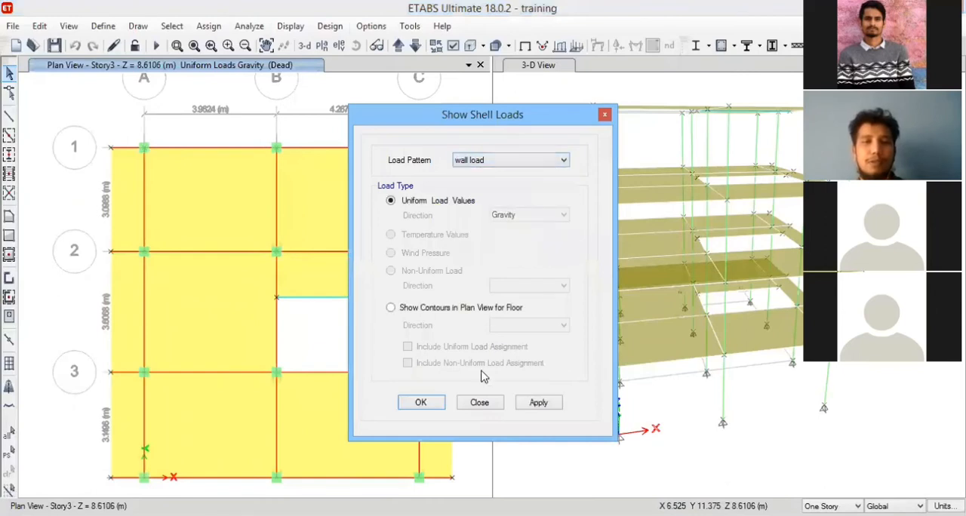
left_click(538, 405)
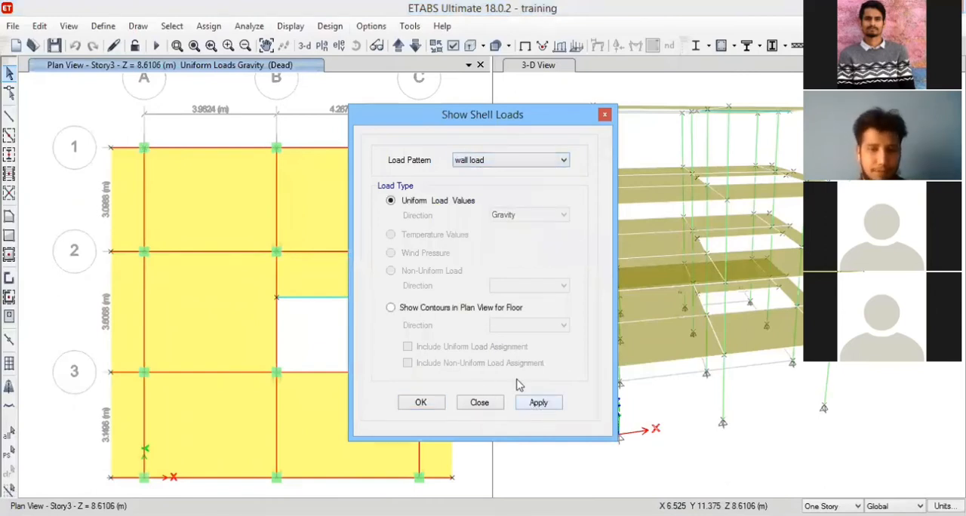
left_click(421, 403)
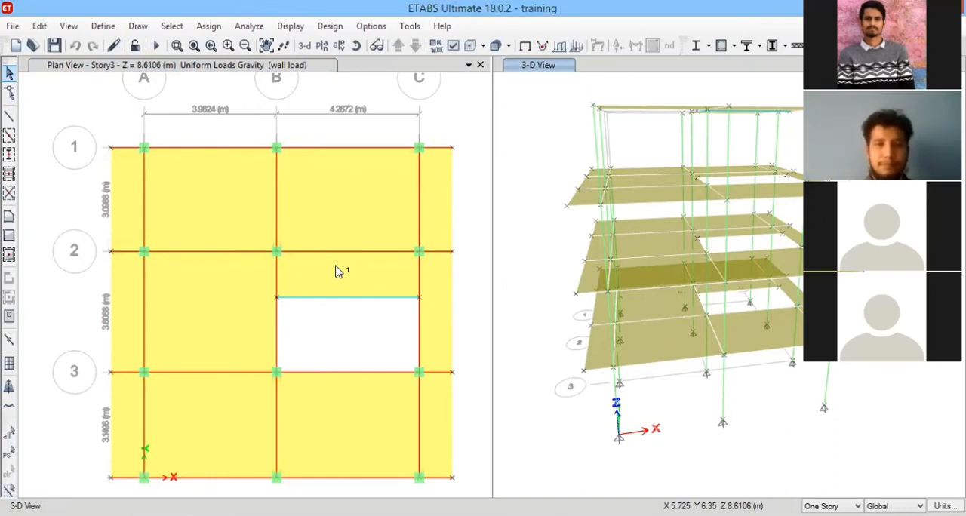
Check the uniform wall load values on the Story3 plan and on the Story2 plan below it.
scroll(336, 270, "up", 2)
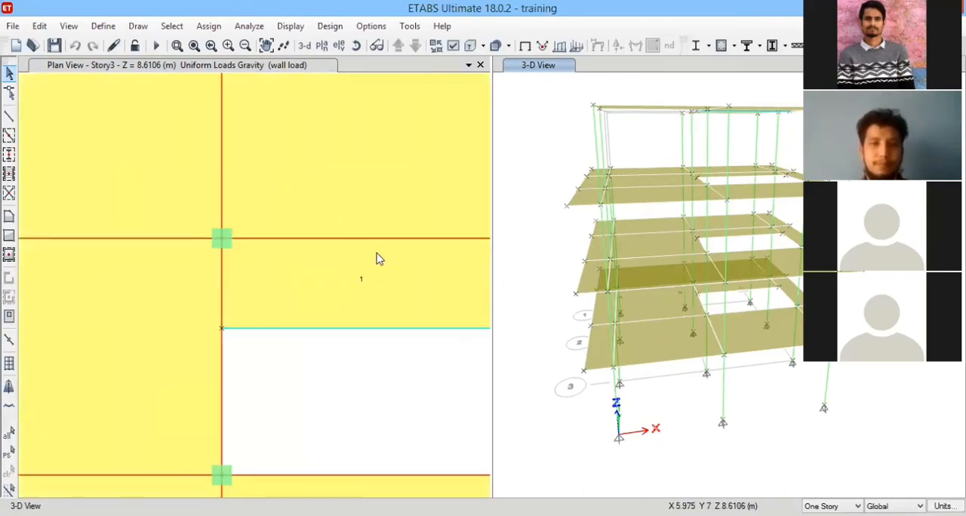
scroll(416, 251, "down", 4)
left_click(420, 112)
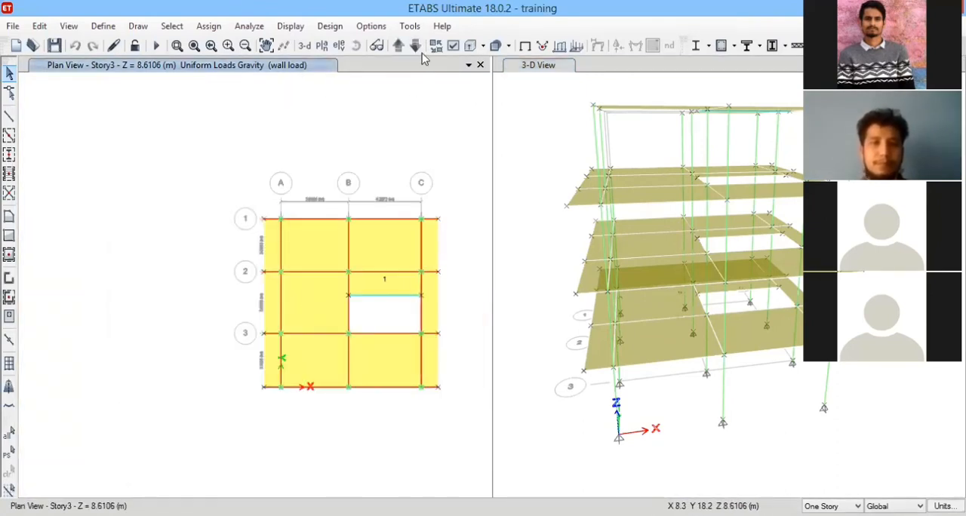
left_click(416, 46)
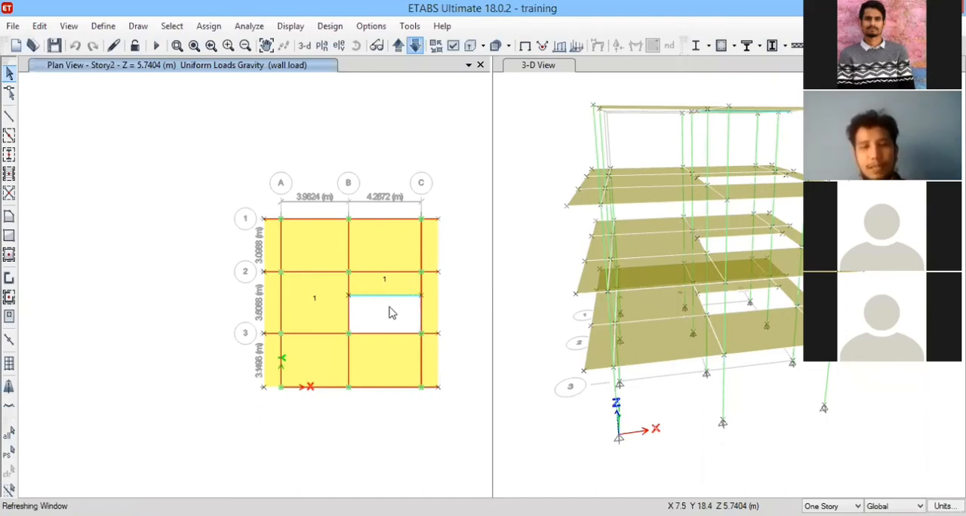
Assign a 1 kN/m² uniform gravity shell load in the wall load pattern to the Story1 slab between grids A–B and 2–3.
left_click(327, 298)
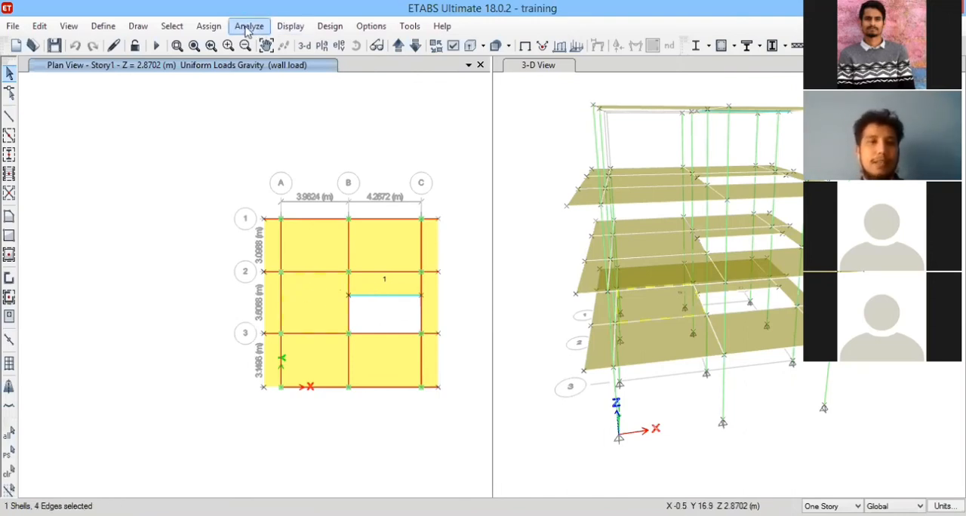
left_click(208, 25)
mouse_move(397, 179)
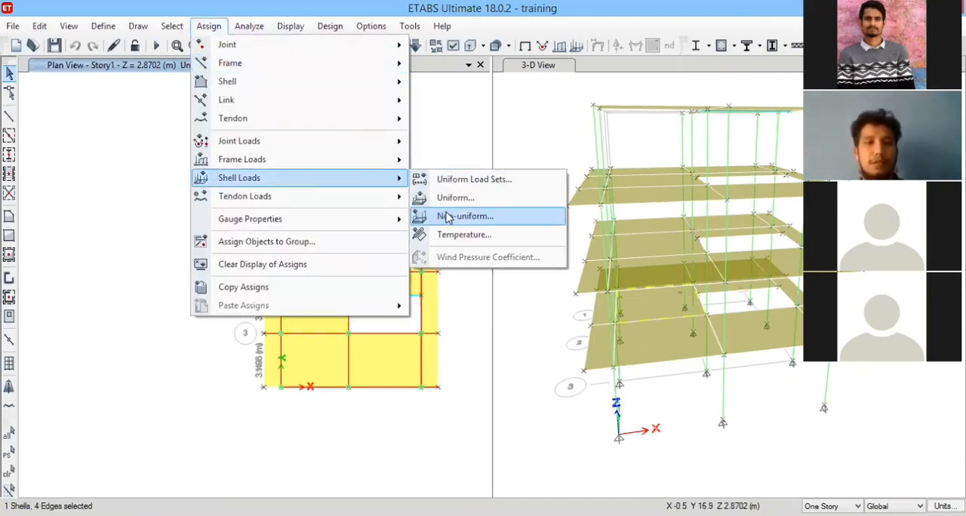
left_click(450, 197)
left_click(423, 129)
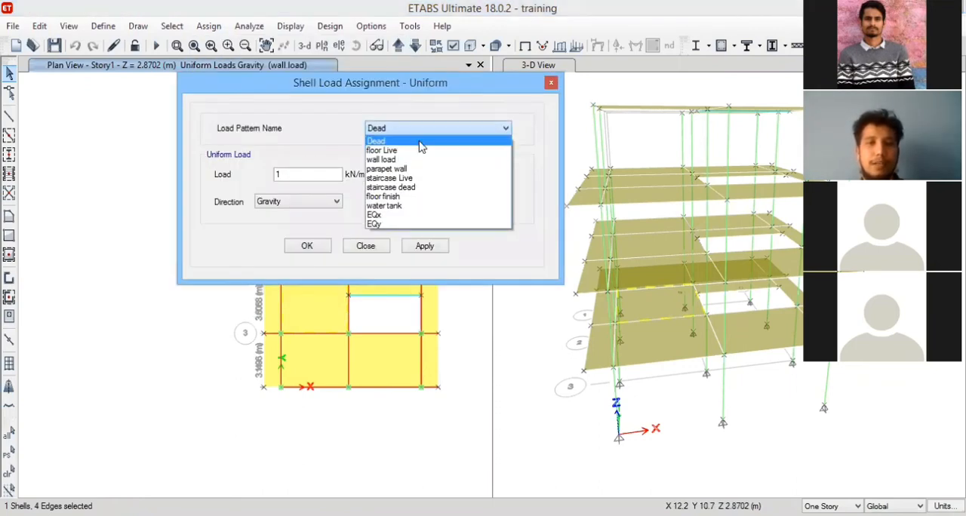
left_click(381, 160)
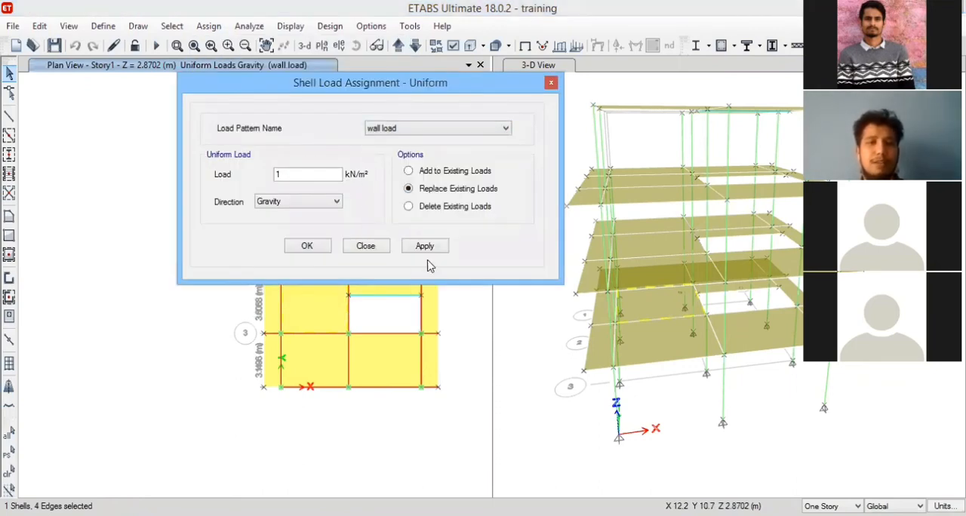
left_click(430, 251)
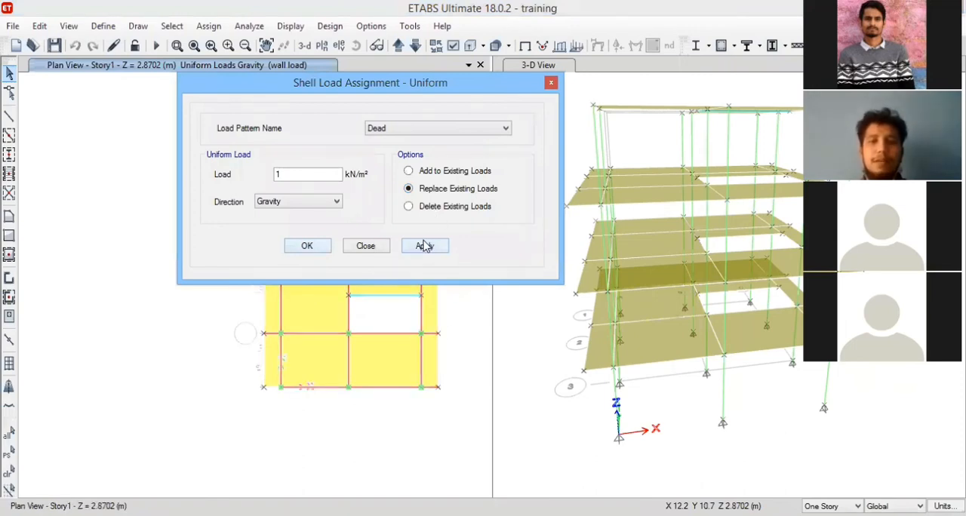
left_click(429, 242)
middle_click_drag(444, 260, 340, 241)
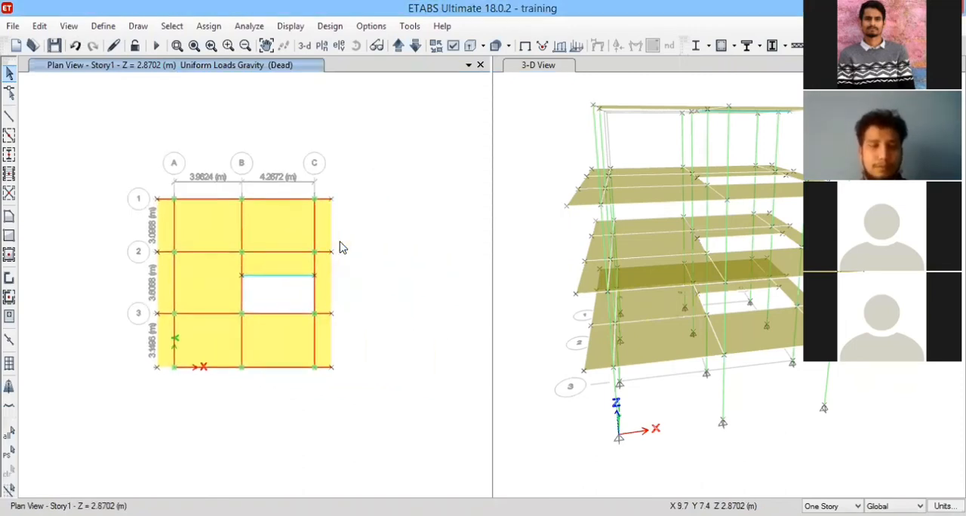
scroll(328, 254, "up", 2)
scroll(317, 261, "down", 4)
scroll(299, 266, "up", 4)
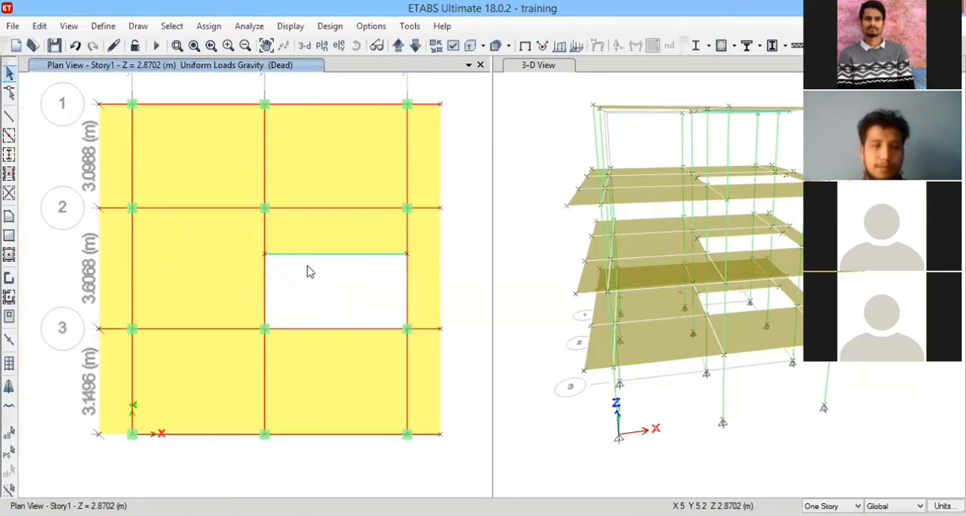
middle_click_drag(307, 266, 300, 262)
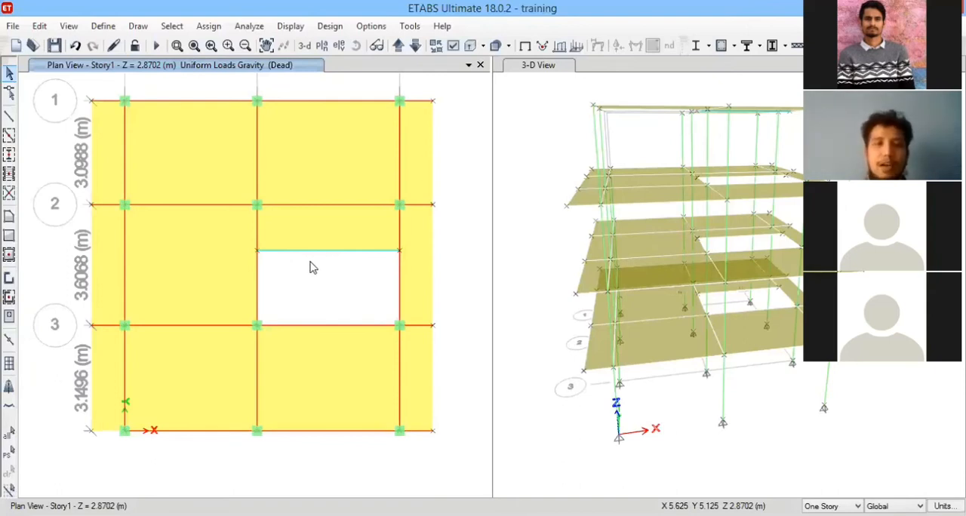
scroll(354, 289, "down", 5)
scroll(370, 313, "up", 2)
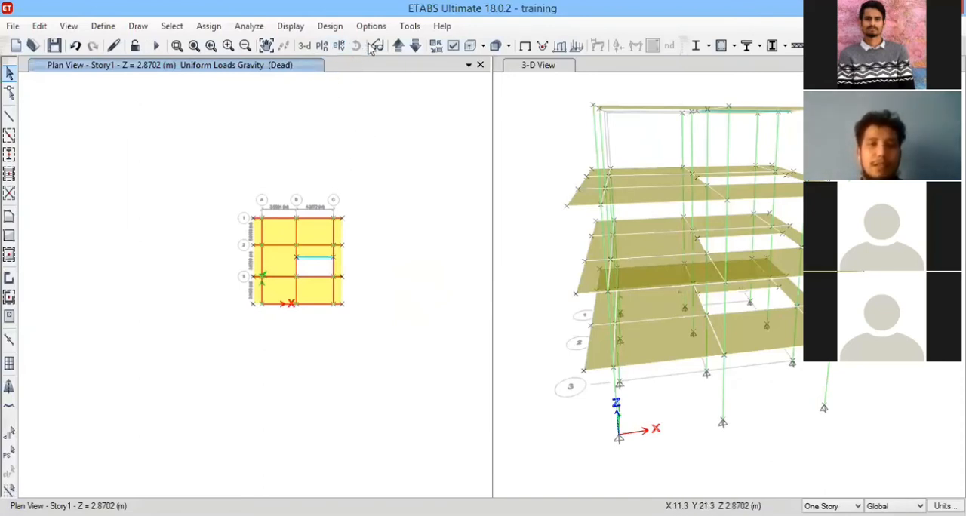
Switch the plan view to the Base level so that all the support joints are in view.
left_click(415, 47)
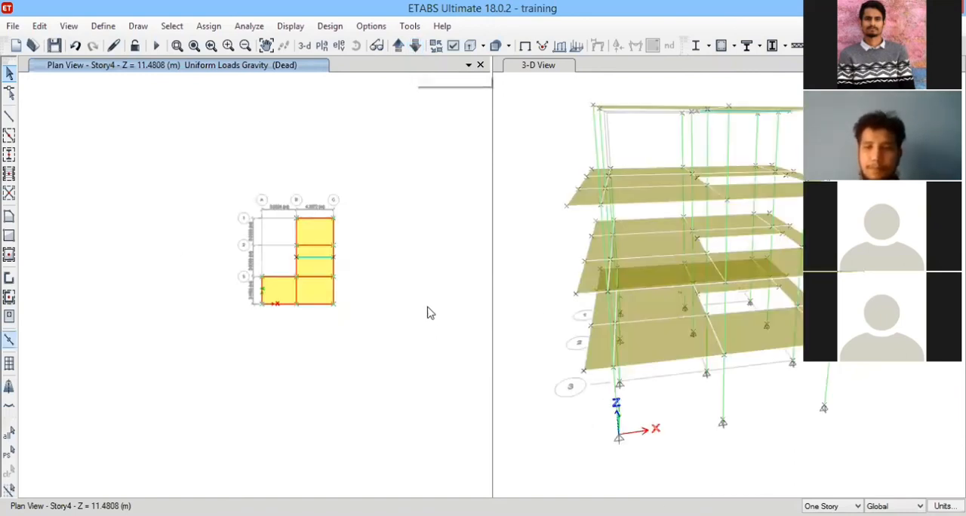
left_click(398, 45)
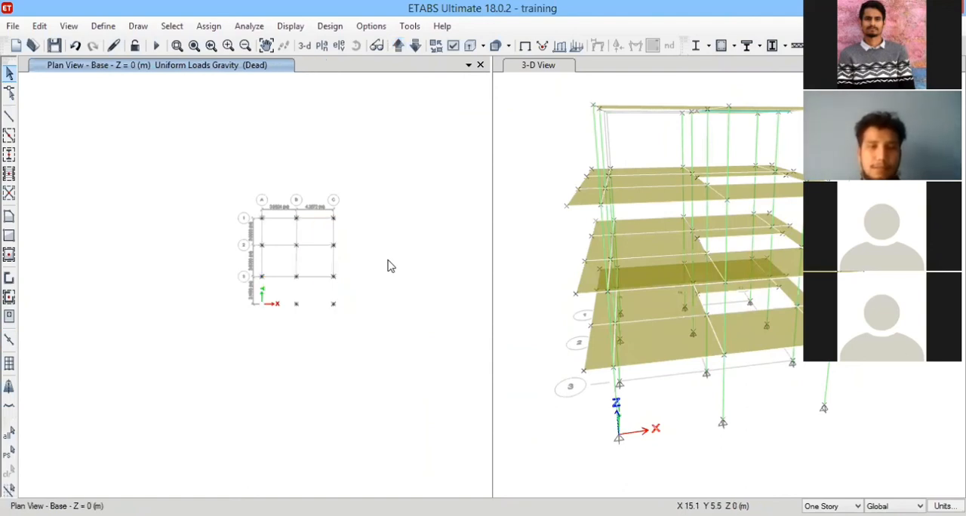
scroll(337, 264, "up", 3)
scroll(283, 276, "down", 2)
scroll(280, 279, "up", 2)
scroll(274, 281, "up", 1)
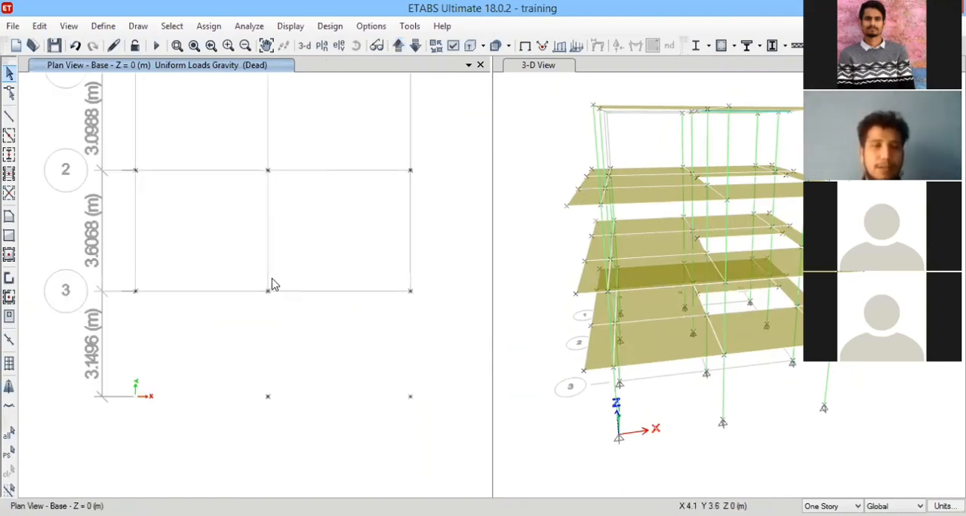
scroll(273, 284, "down", 2)
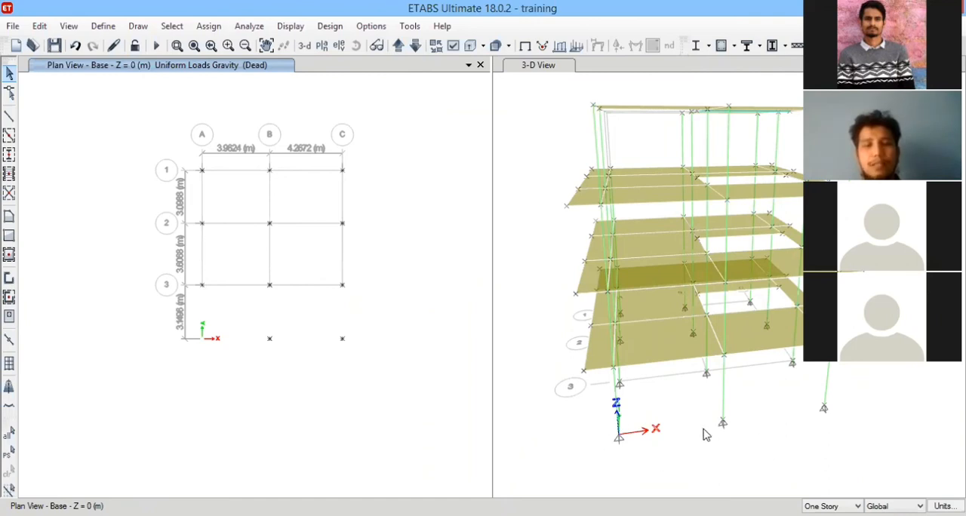
Assign fixed restraints against all translations and rotations to all twelve base joints, and save the model when asked.
left_click_drag(182, 157, 400, 390)
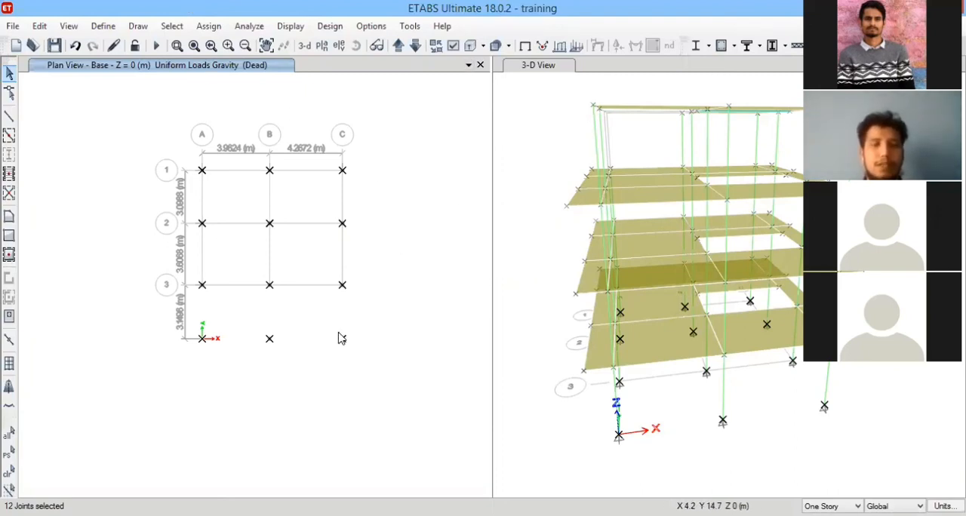
left_click(214, 27)
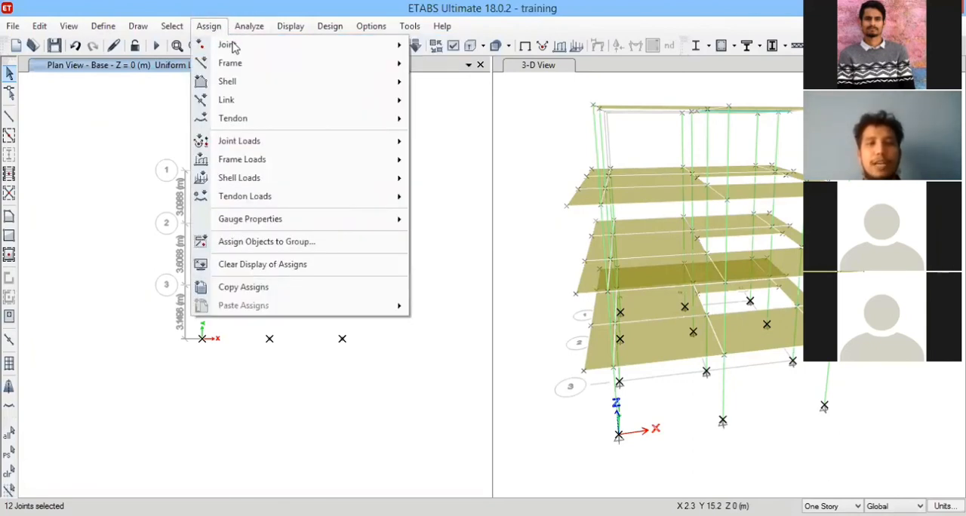
mouse_move(231, 44)
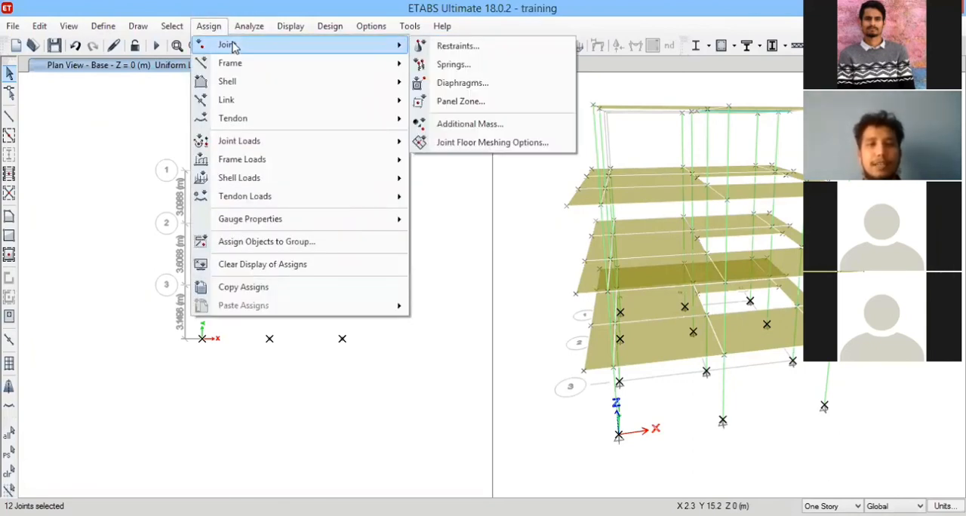
left_click(484, 47)
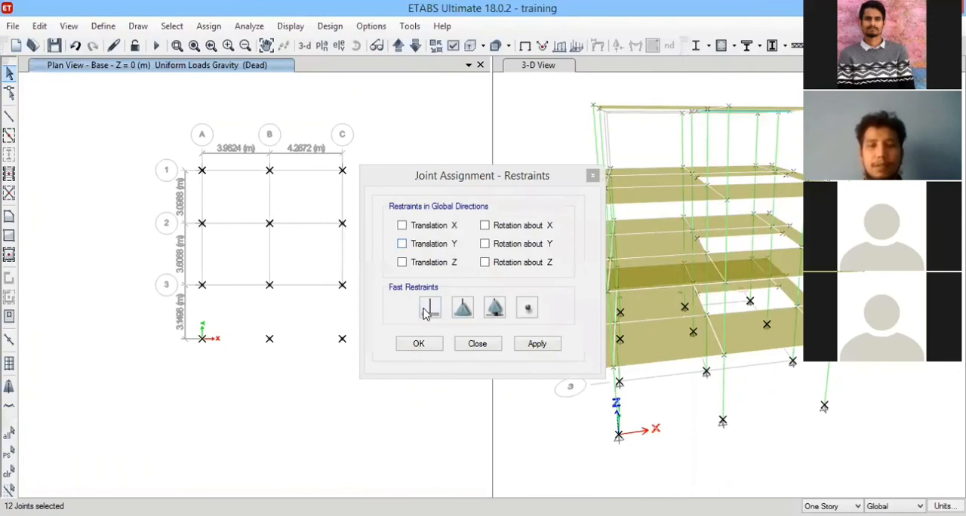
left_click(428, 311)
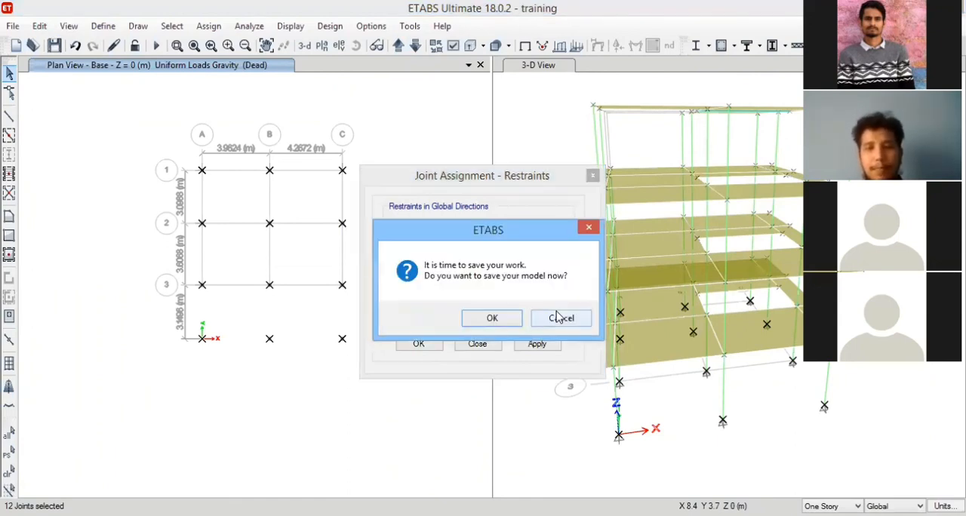
left_click(493, 319)
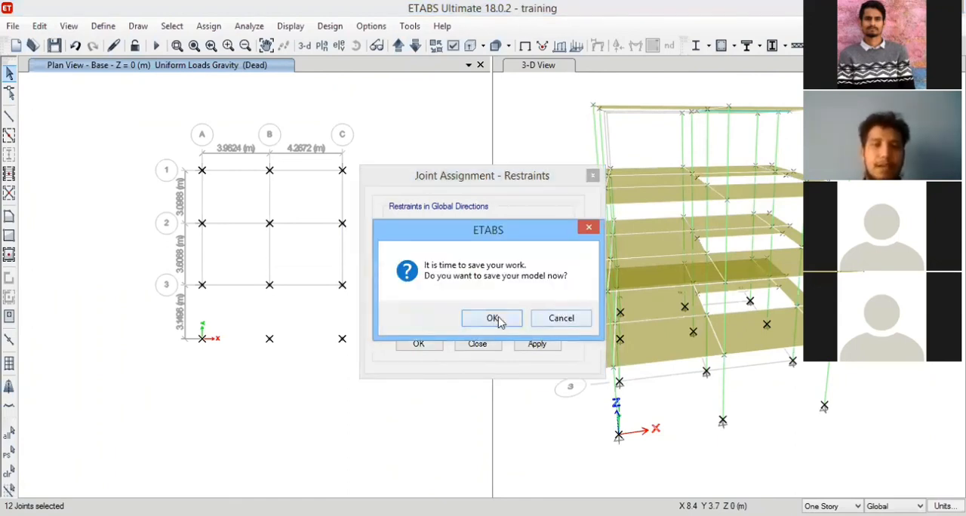
left_click(540, 342)
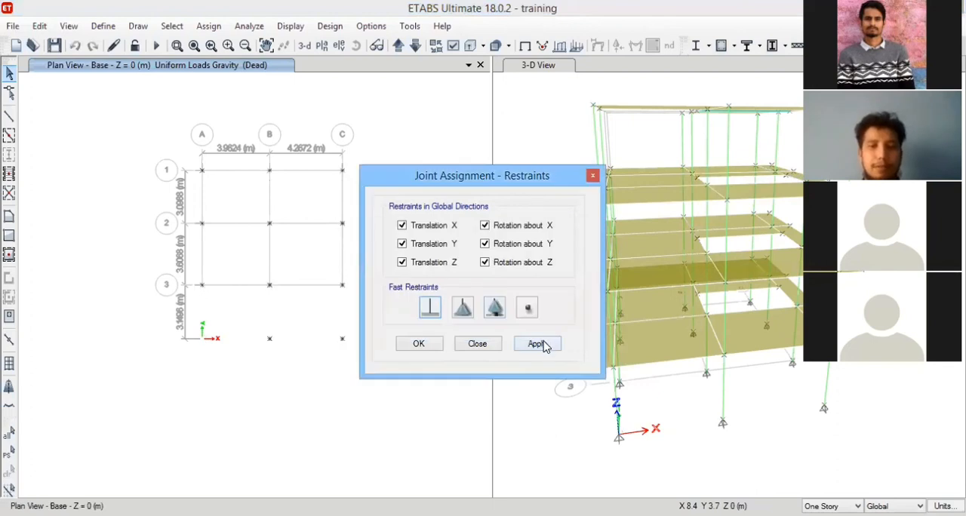
left_click(418, 351)
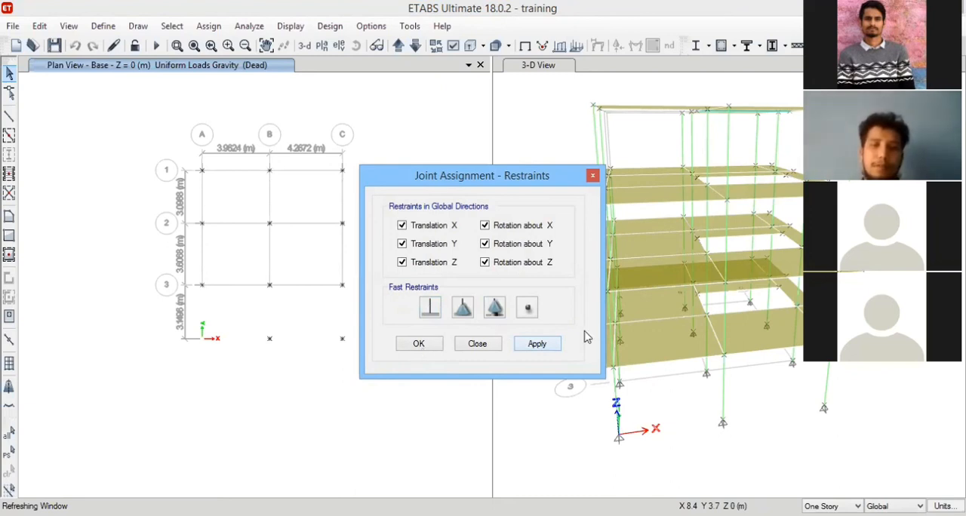
left_click(622, 323)
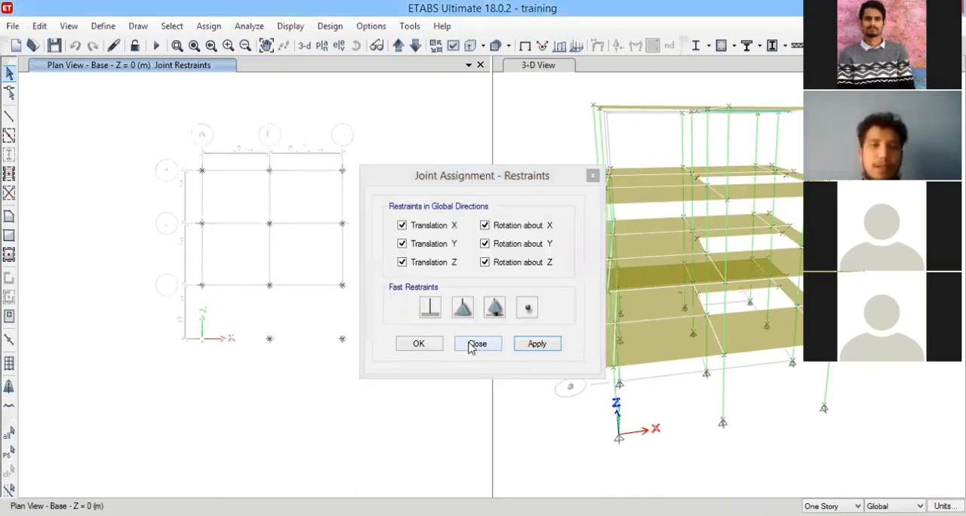
left_click(477, 345)
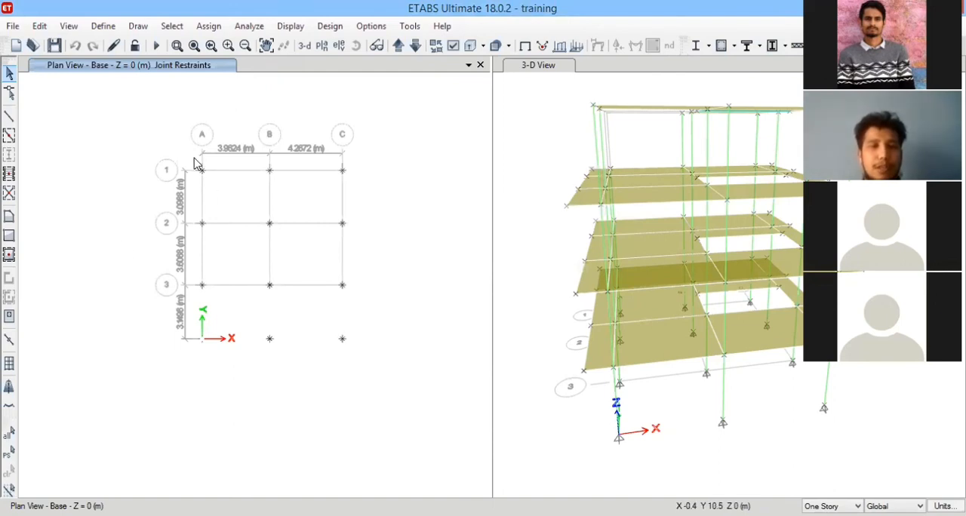
Reselect all the base joints and reapply the fixed restraint in every translation and rotation.
left_click_drag(191, 157, 413, 369)
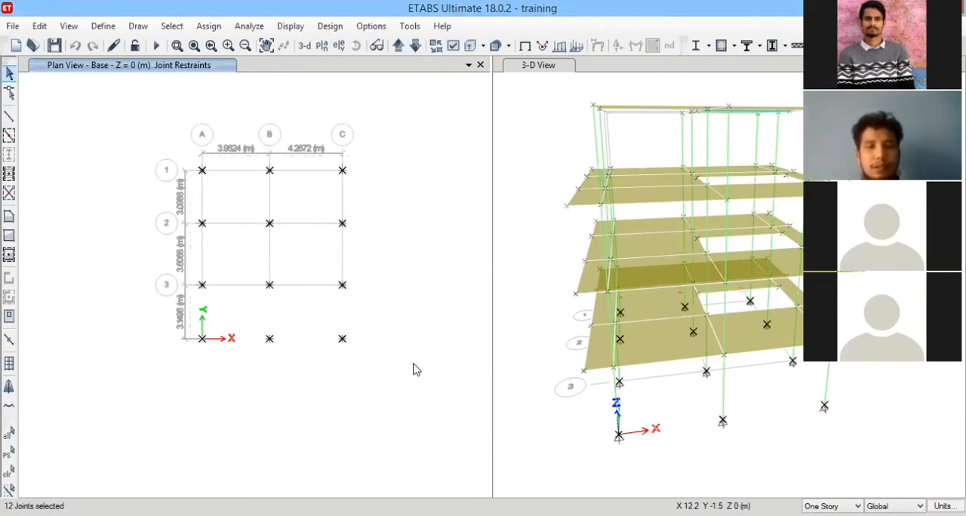
left_click(208, 26)
mouse_move(373, 47)
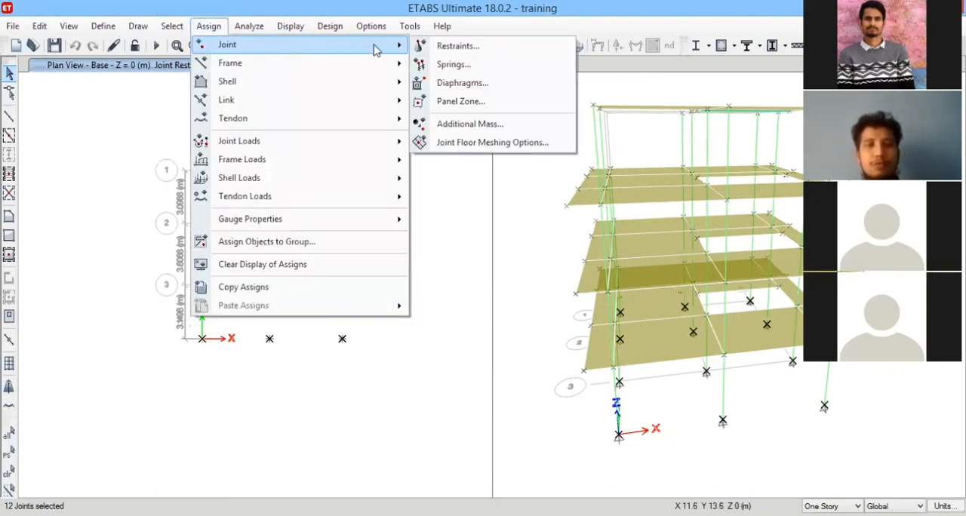
left_click(457, 45)
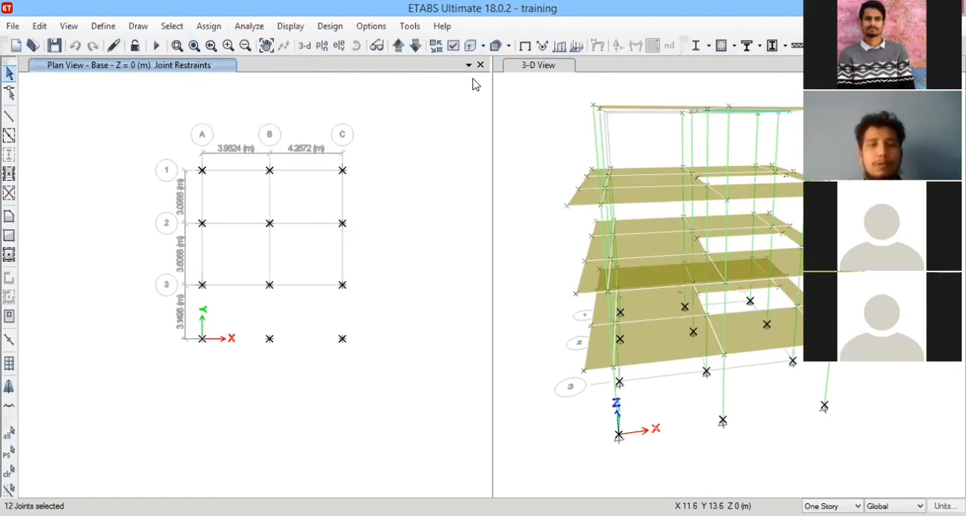
left_click(432, 306)
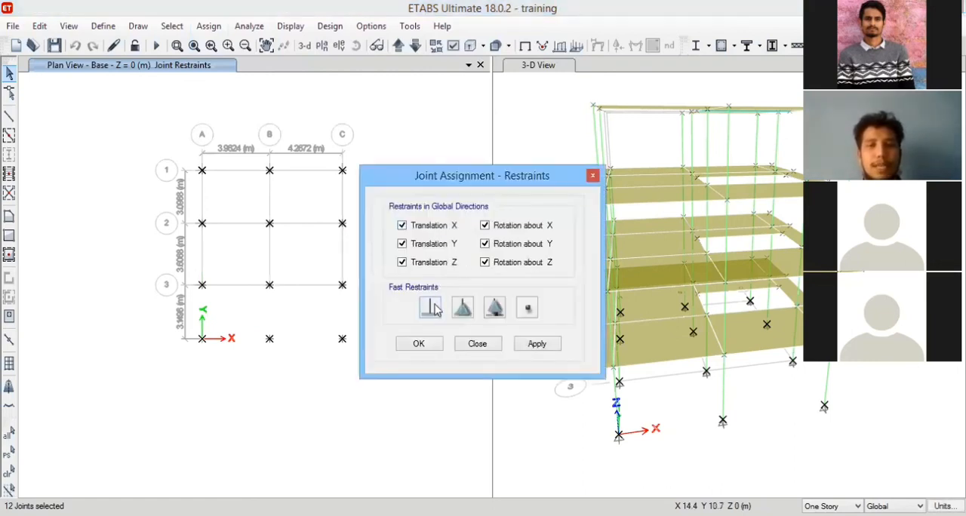
left_click(550, 346)
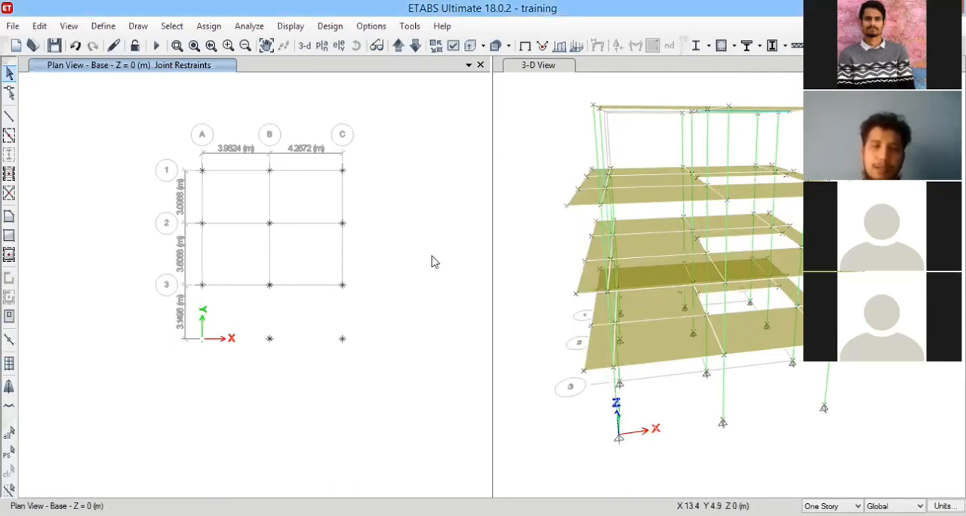
scroll(431, 239, "down", 2)
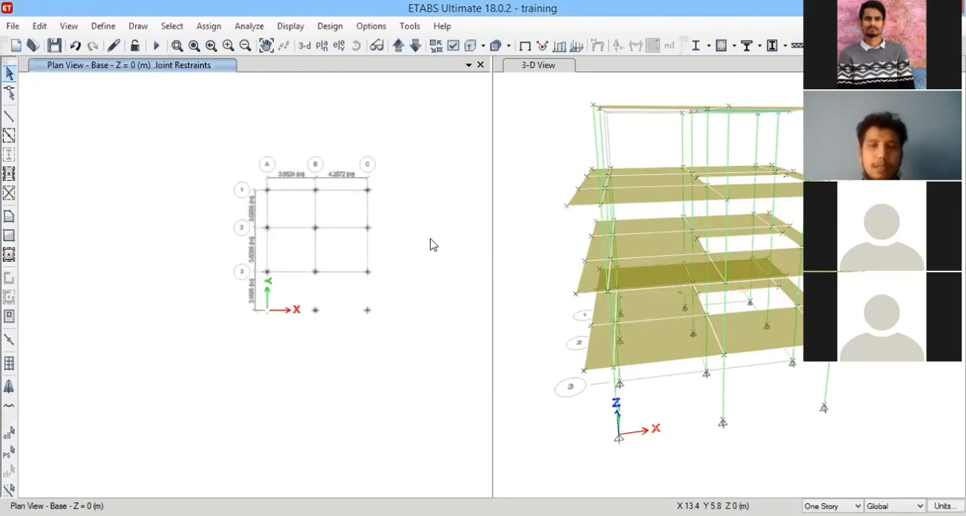
scroll(431, 240, "up", 4)
scroll(363, 261, "down", 2)
scroll(343, 294, "down", 2)
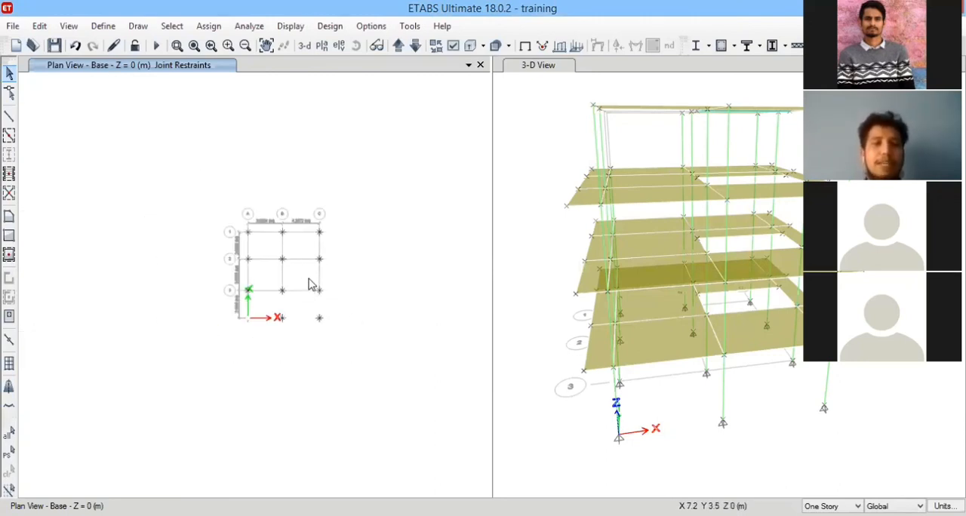
scroll(312, 285, "up", 2)
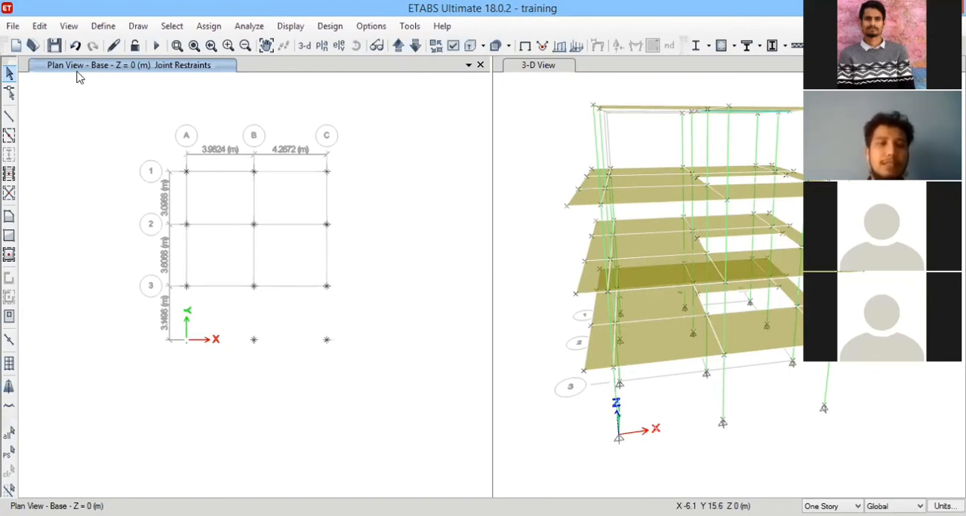
Review the list of existing diaphragm definitions, and close it without adding or editing any diaphragm.
left_click(103, 26)
left_click(126, 113)
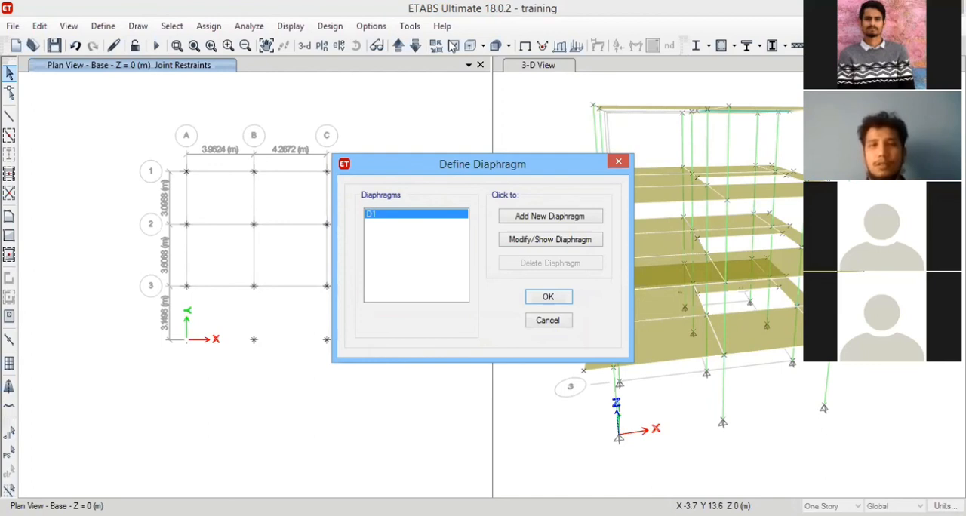
left_click_drag(539, 161, 407, 109)
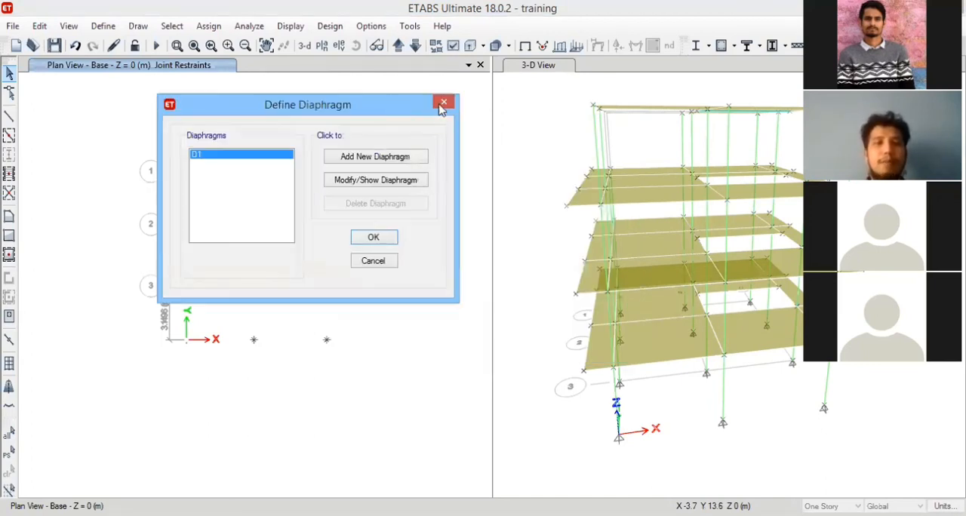
left_click(443, 104)
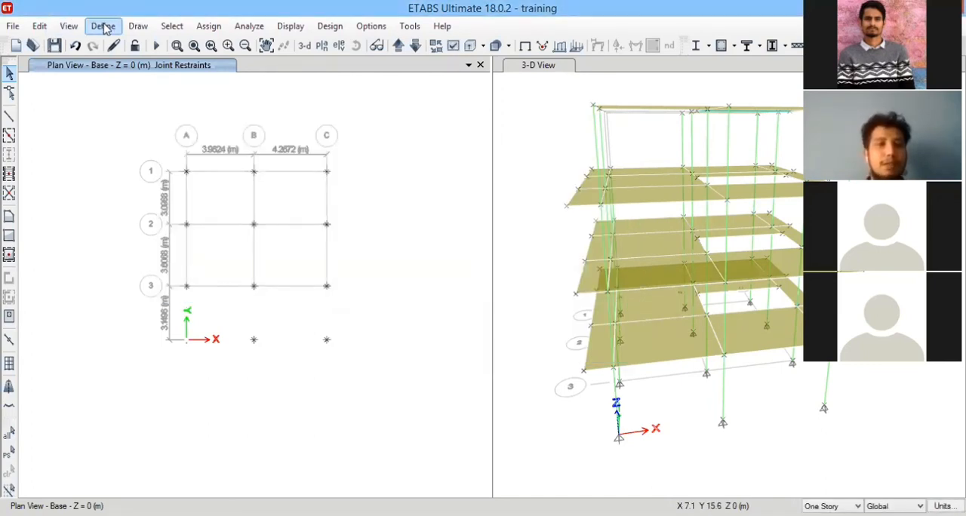
left_click(105, 28)
left_click(142, 105)
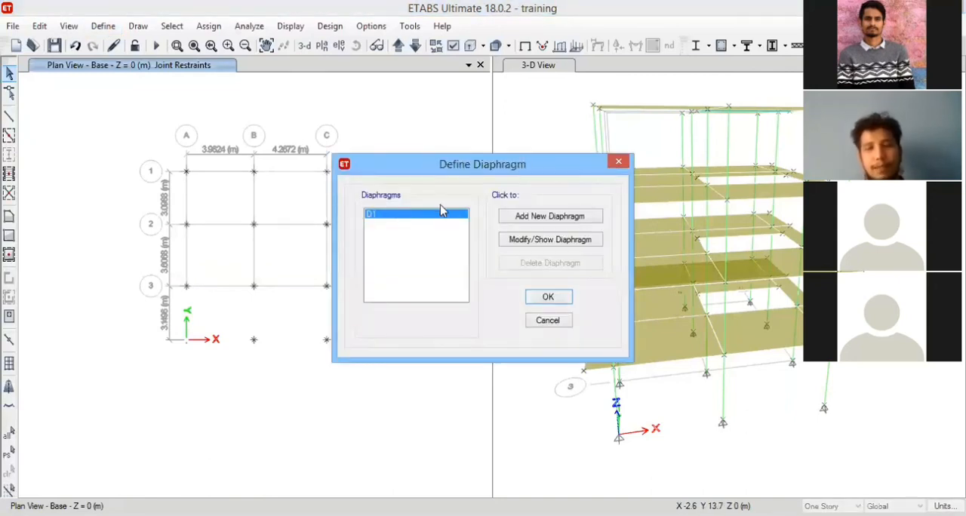
left_click(561, 320)
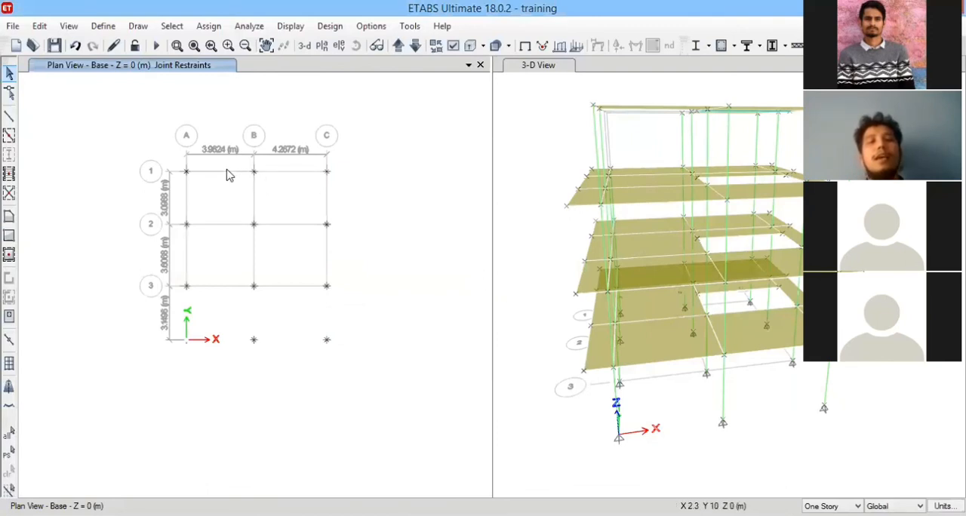
Select all twelve base joints and check the translation and rotation options in the joint restraint assignment, closing it without applying.
left_click_drag(179, 162, 401, 391)
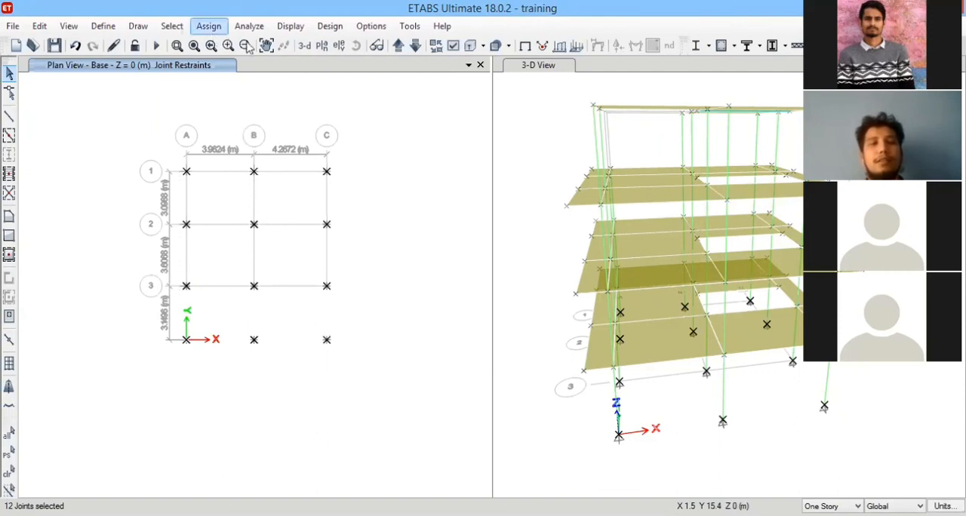
left_click(208, 26)
mouse_move(258, 44)
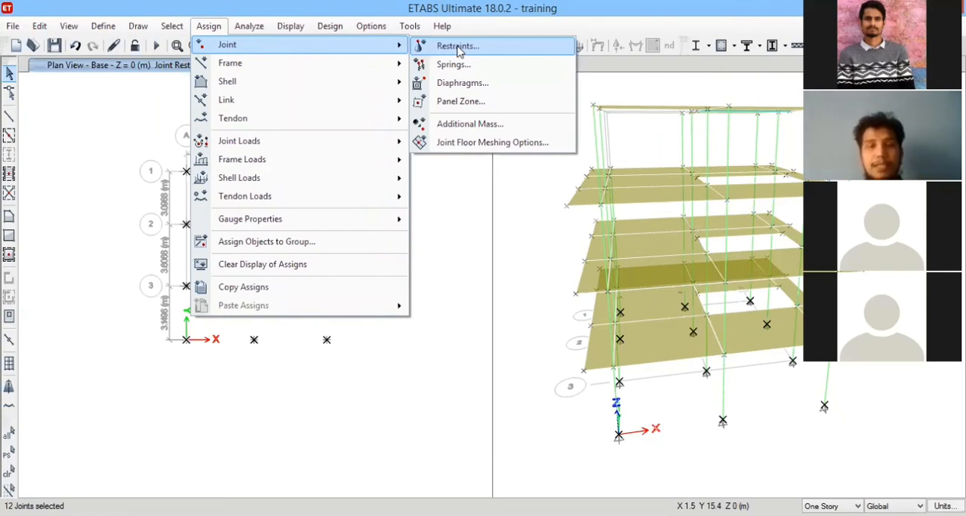
key("Return")
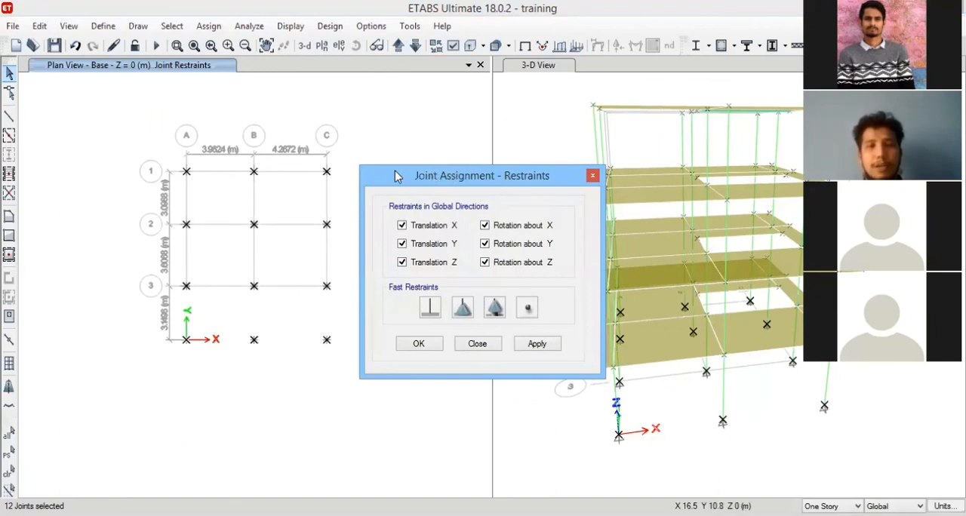
left_click_drag(380, 167, 317, 111)
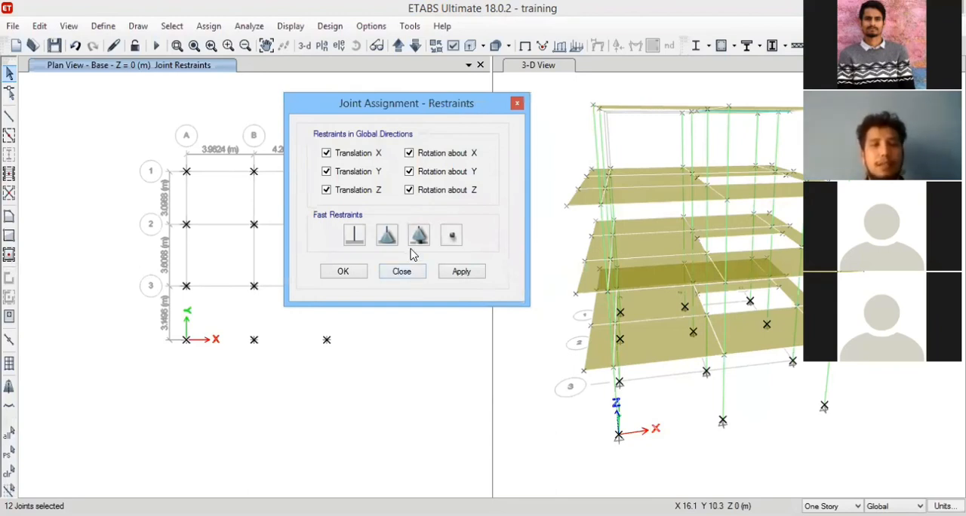
left_click(405, 273)
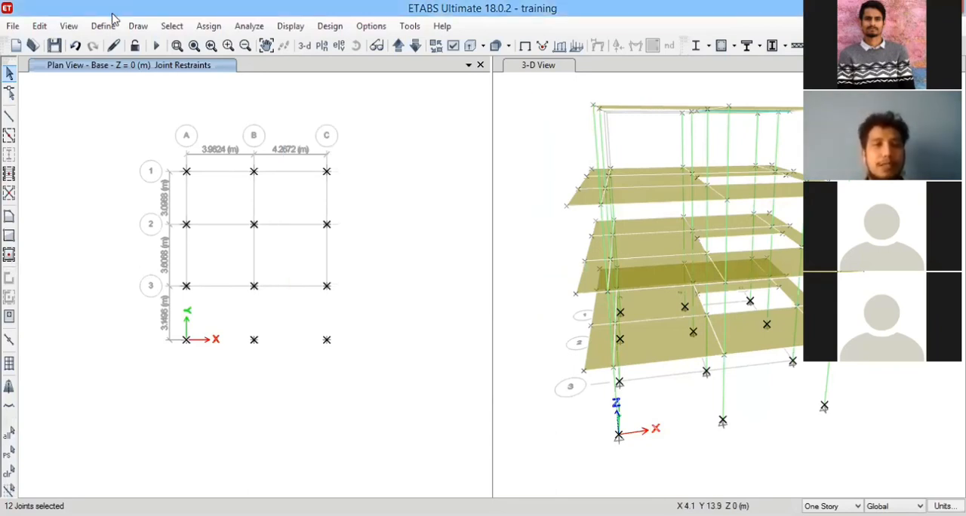
Define three additional rigid diaphragms named D2, D3 and D4 alongside D1.
left_click(103, 26)
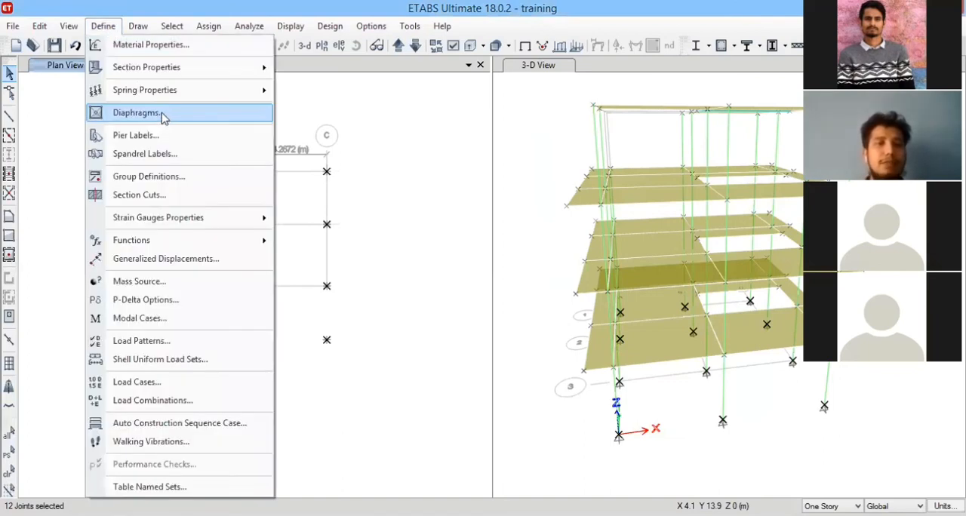
left_click(140, 113)
left_click(530, 219)
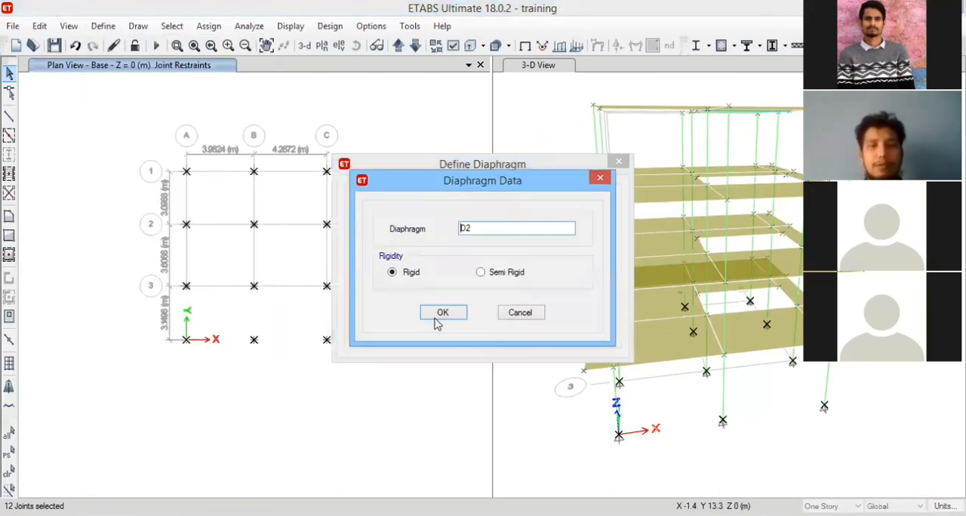
key("Return")
key("Return")
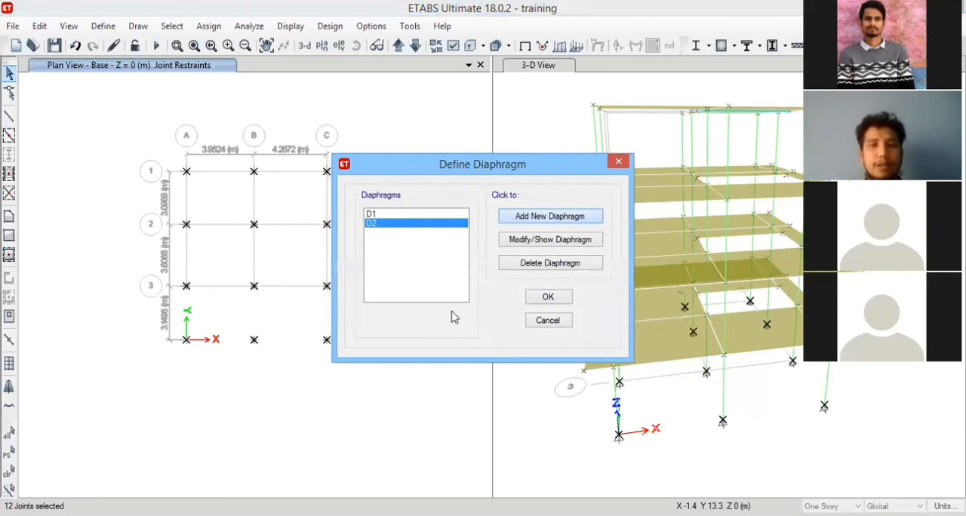
key("Return")
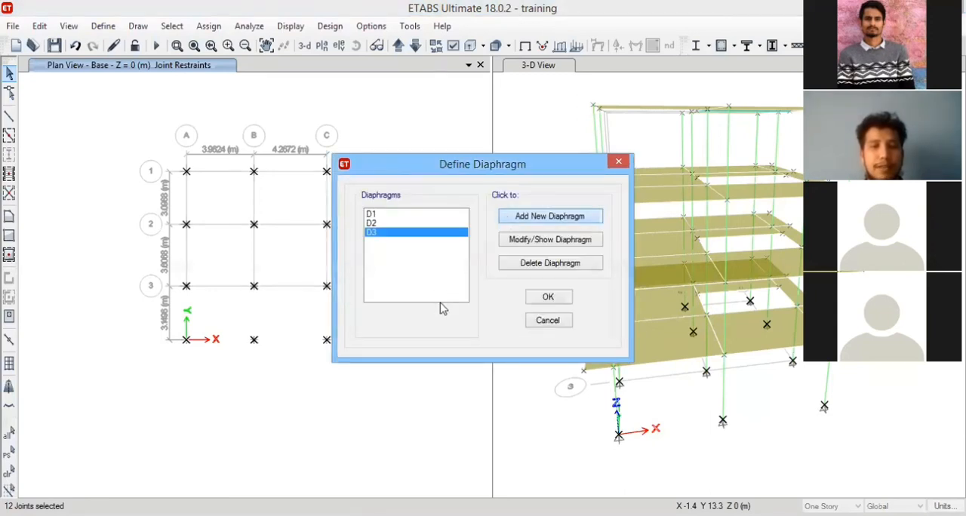
key("Return")
key("Return")
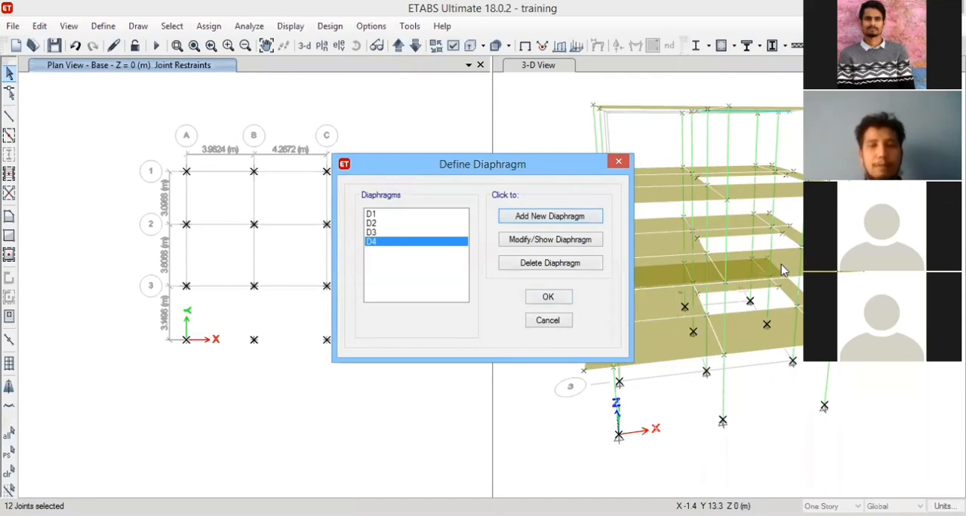
left_click(549, 298)
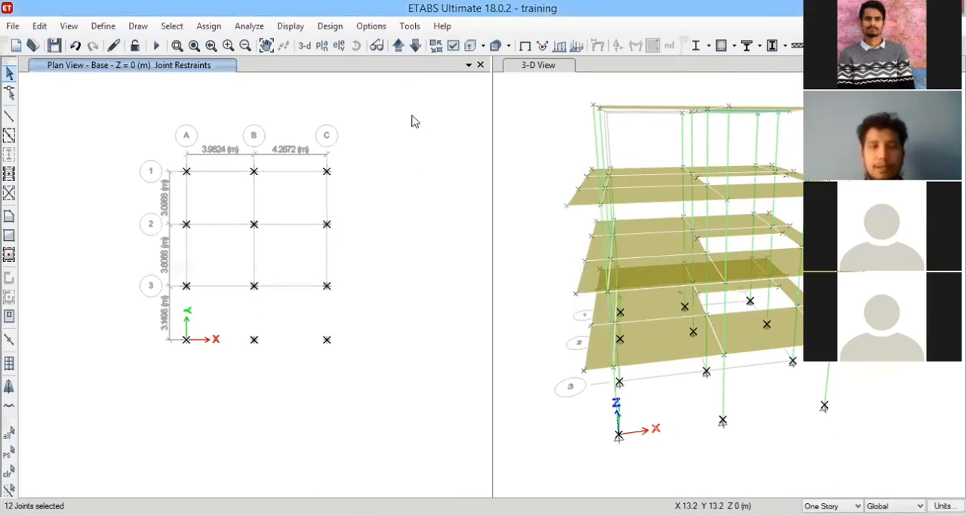
Reopen the diaphragm definitions to check the list of defined diaphragms, and close it.
left_click(103, 25)
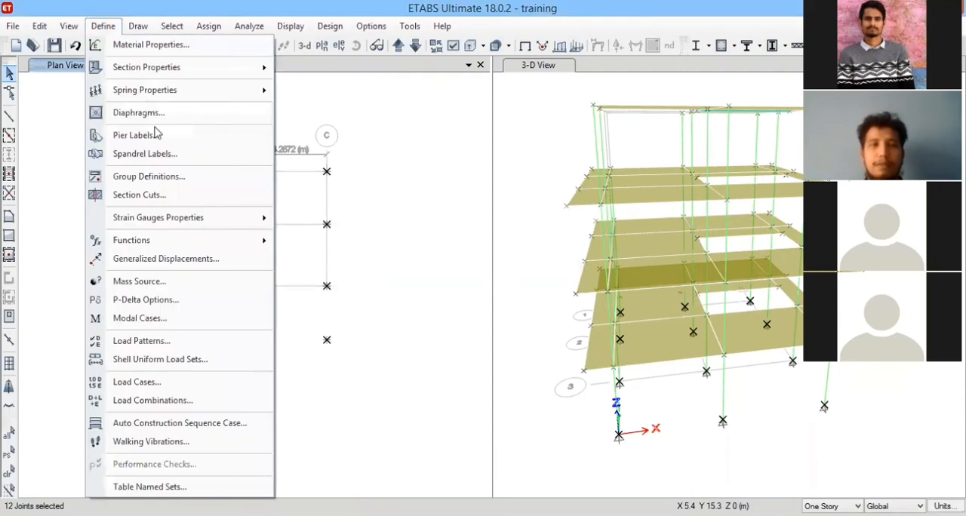
left_click(157, 114)
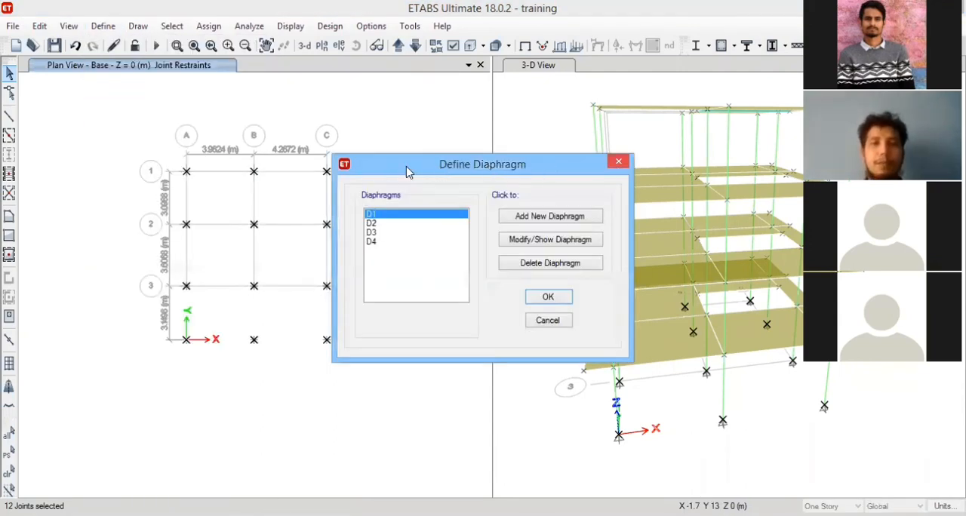
key("Escape")
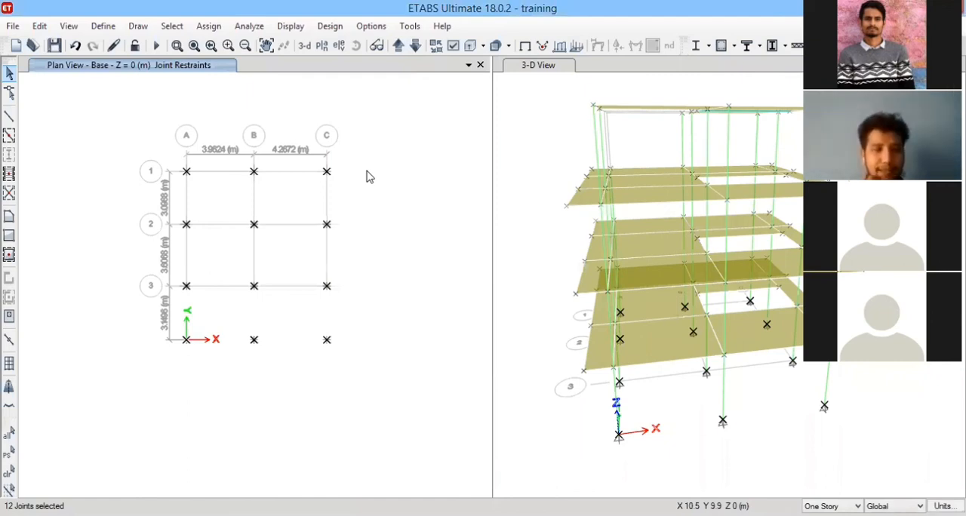